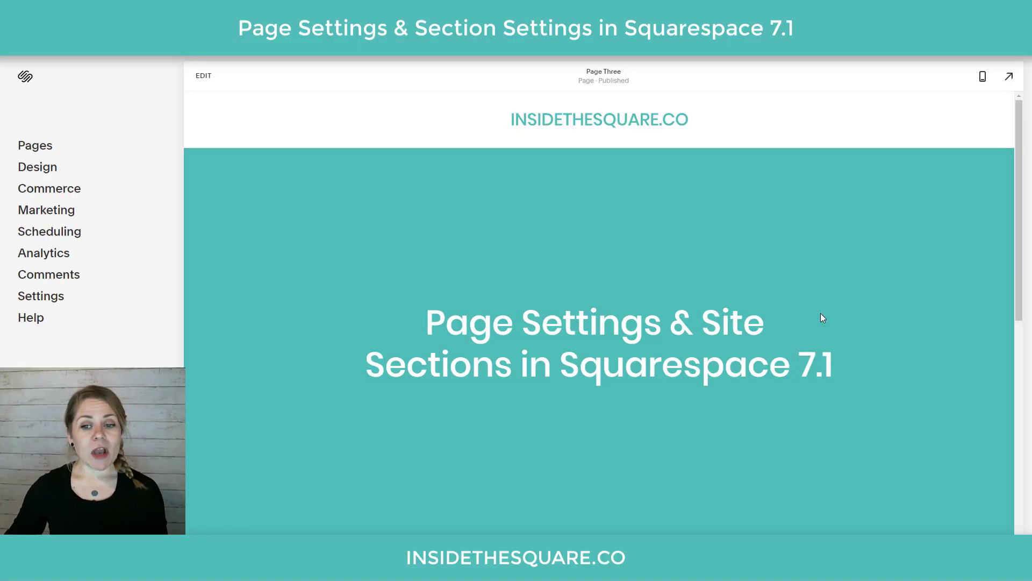
Put Page Three into edit mode and select Section Two from its section toolbar
scroll(821, 314, down, 8)
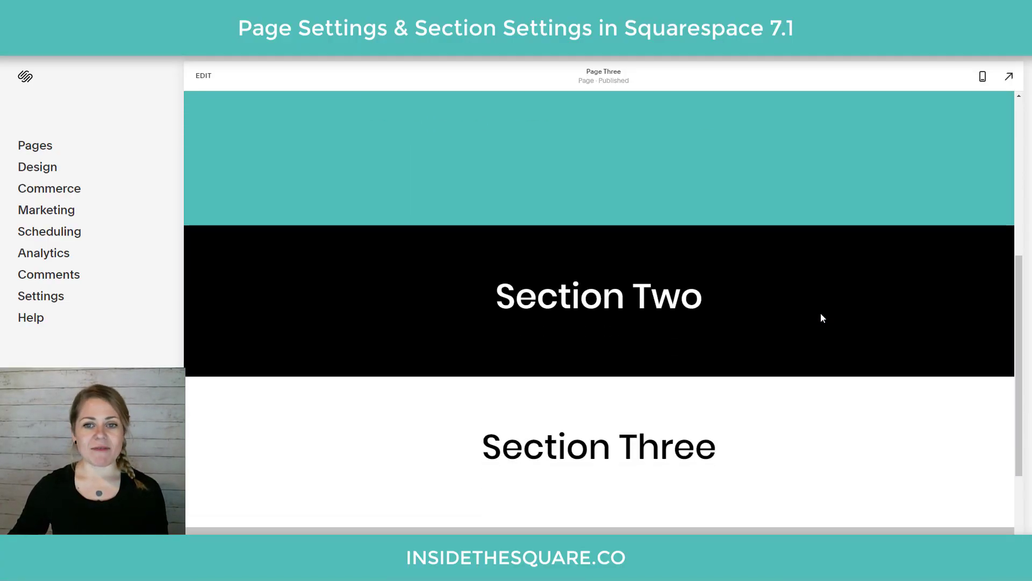
scroll(823, 317, up, 10)
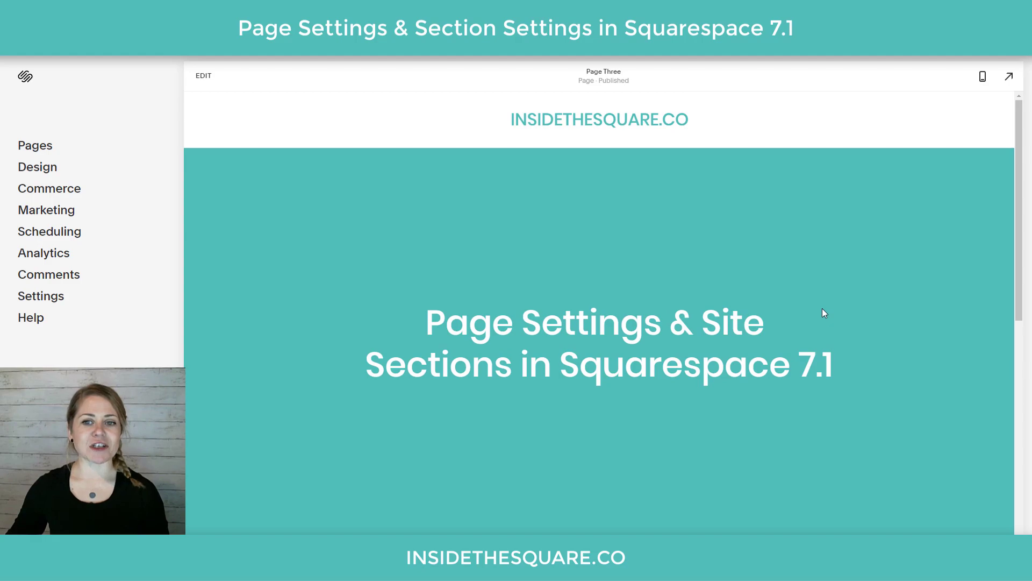
click(205, 78)
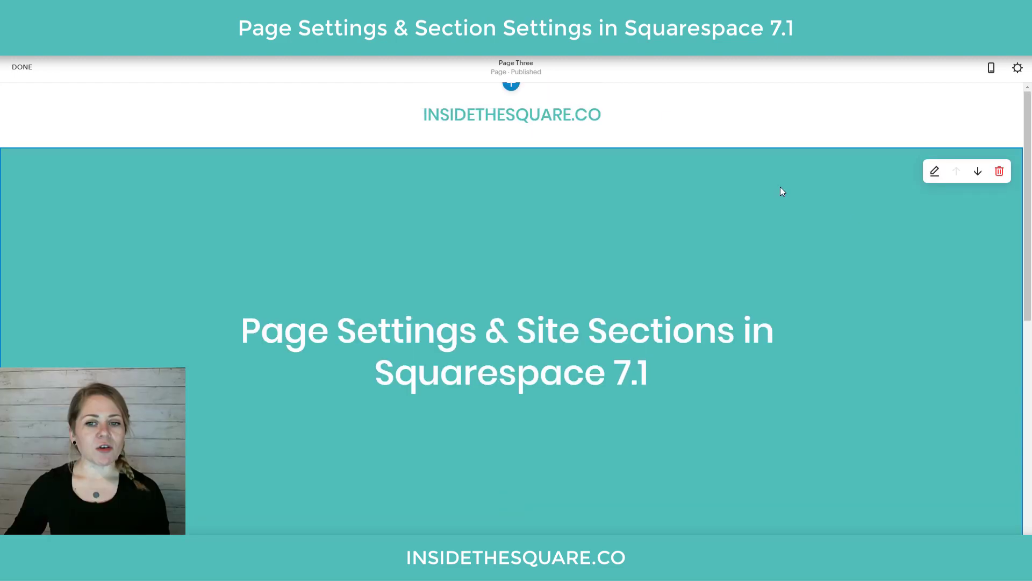
scroll(898, 236, down, 2)
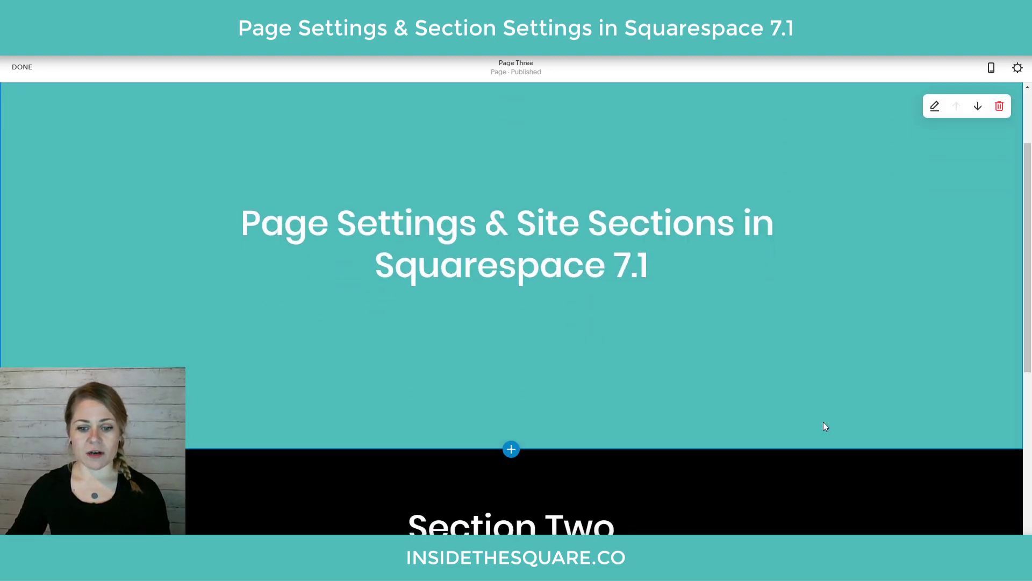
scroll(876, 340, up, 1)
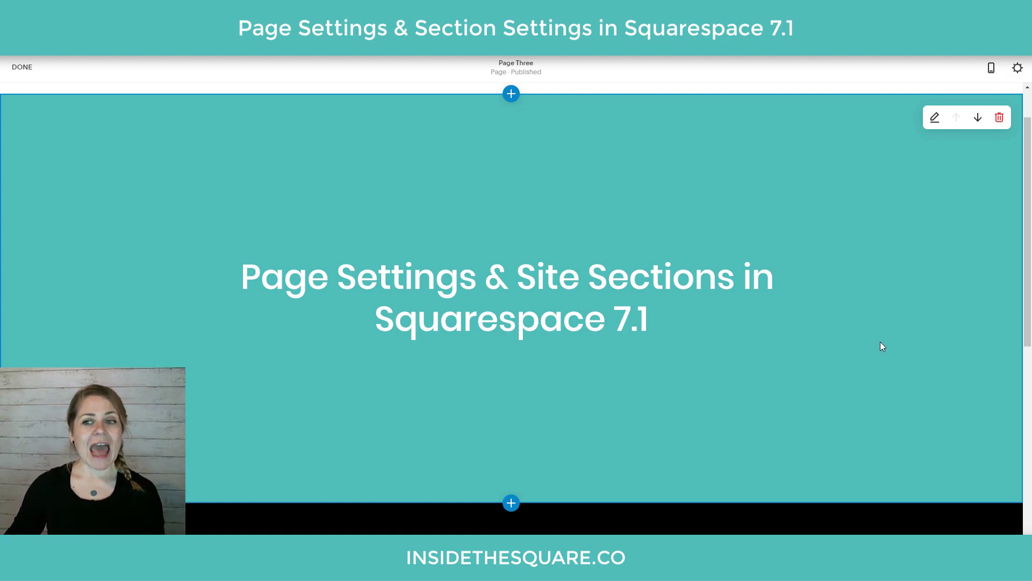
scroll(874, 337, down, 7)
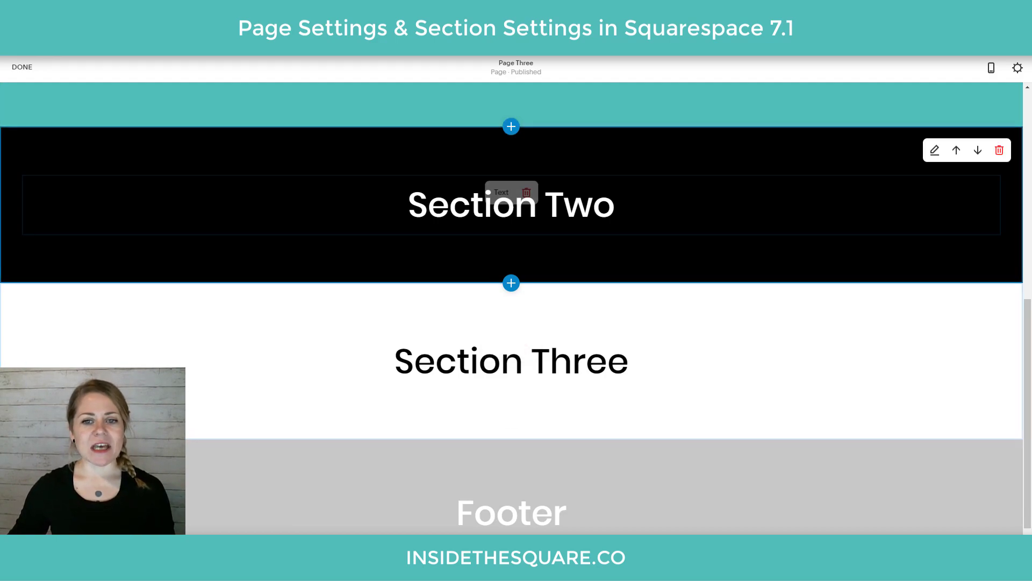
scroll(852, 191, up, 2)
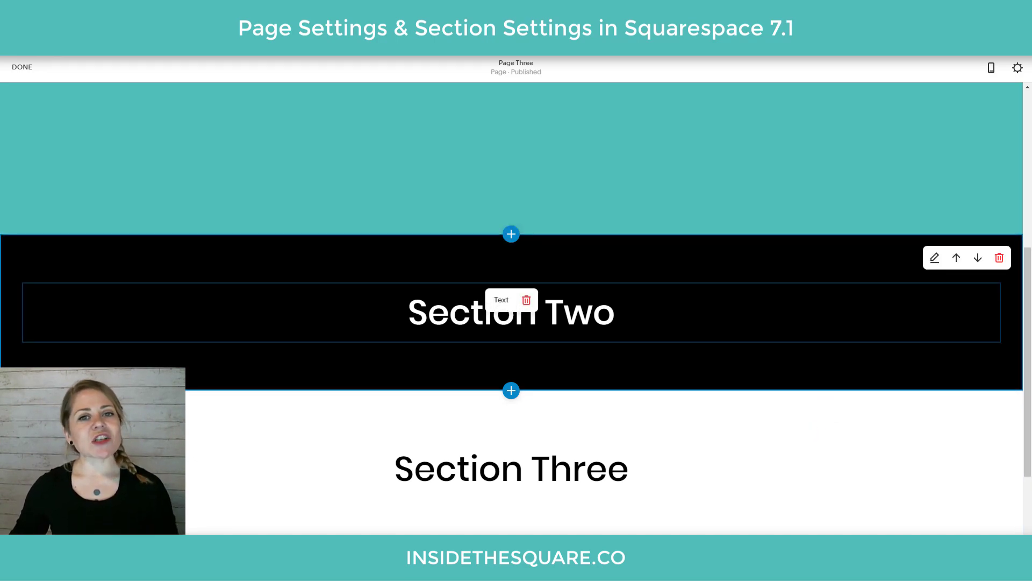
scroll(854, 295, down, 1)
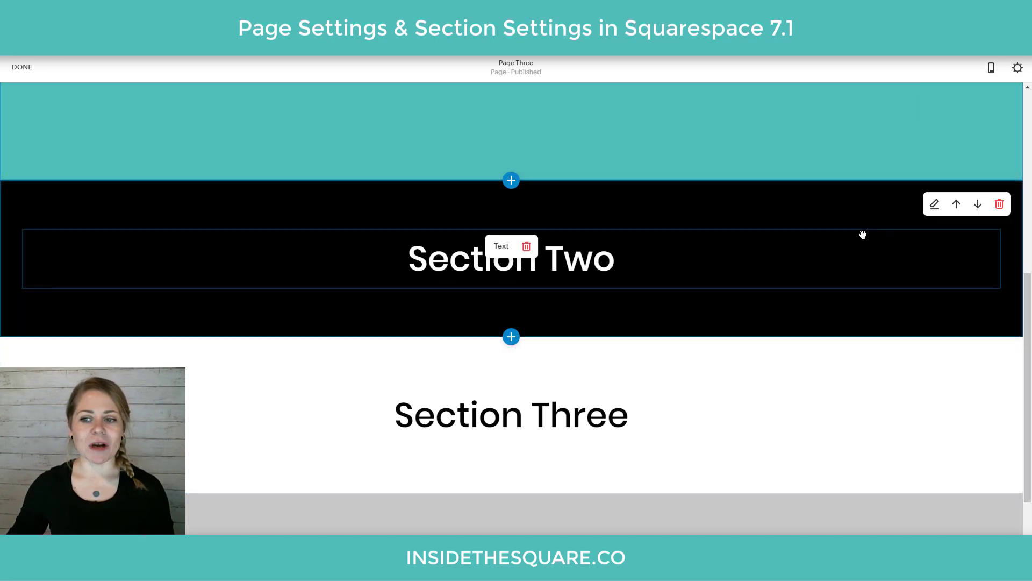
click(938, 204)
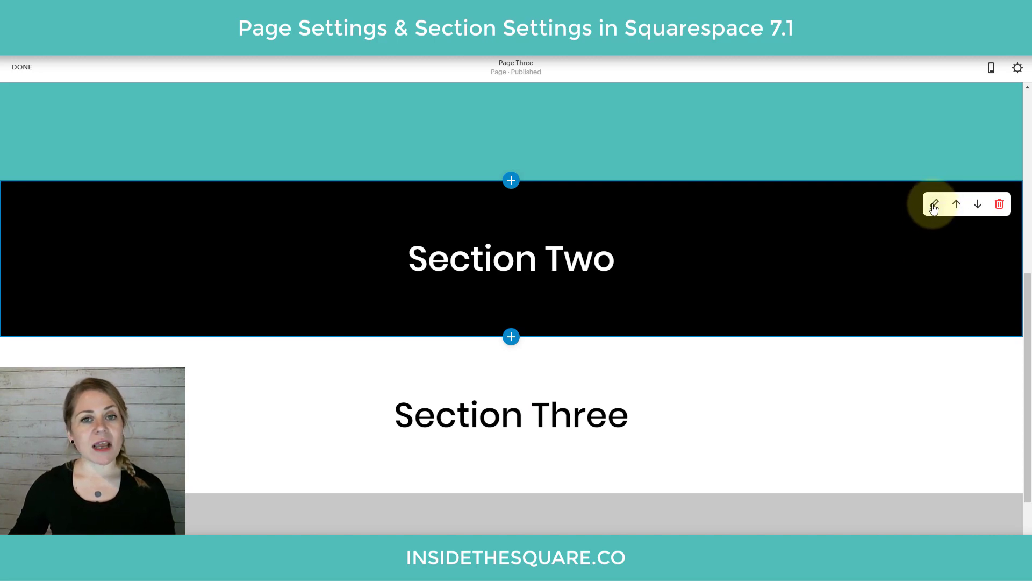
Open Section Two's Format settings and try medium, large and custom heights
click(934, 206)
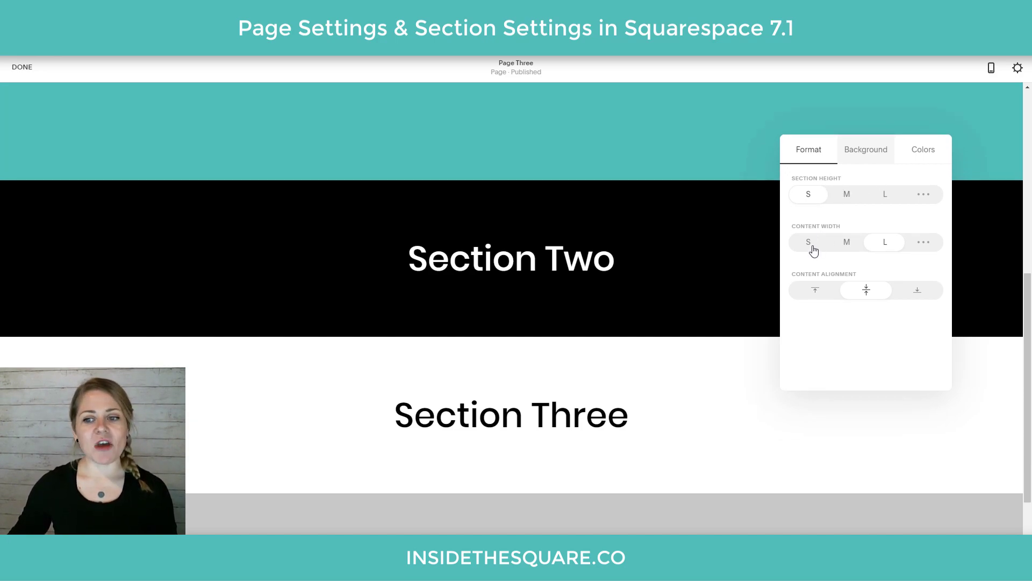
click(847, 194)
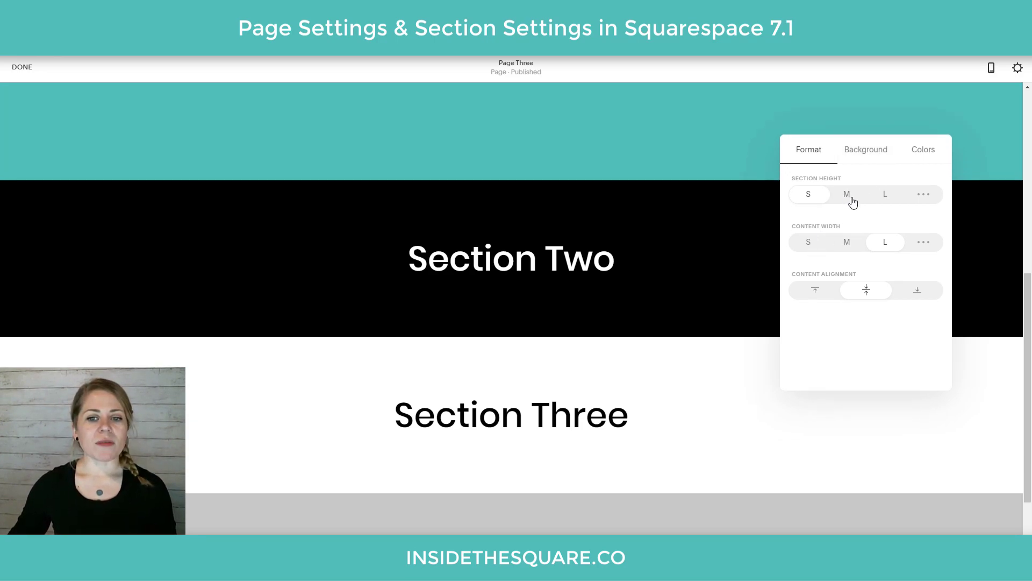
click(890, 202)
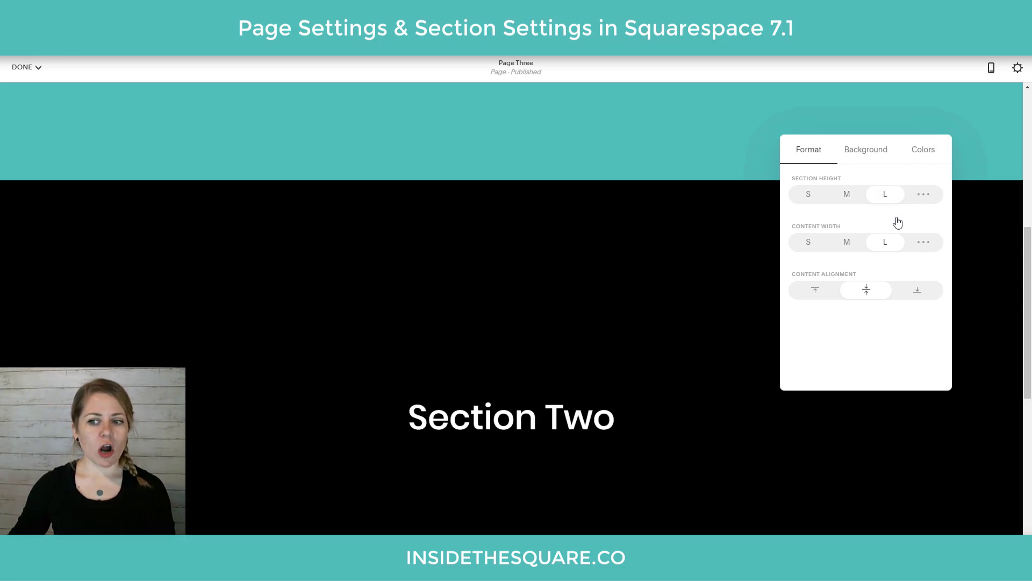
click(928, 198)
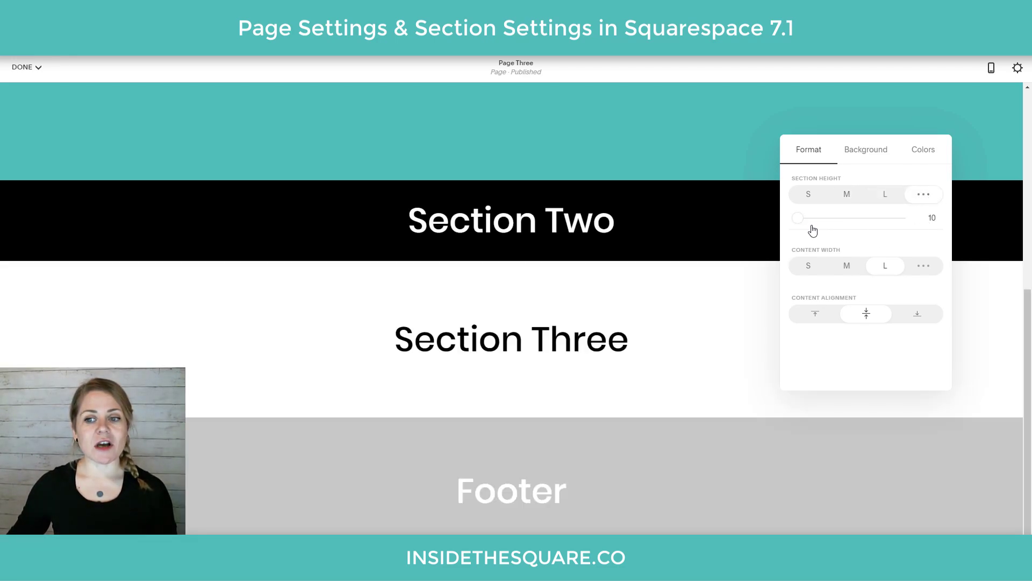
drag(798, 217, 843, 218)
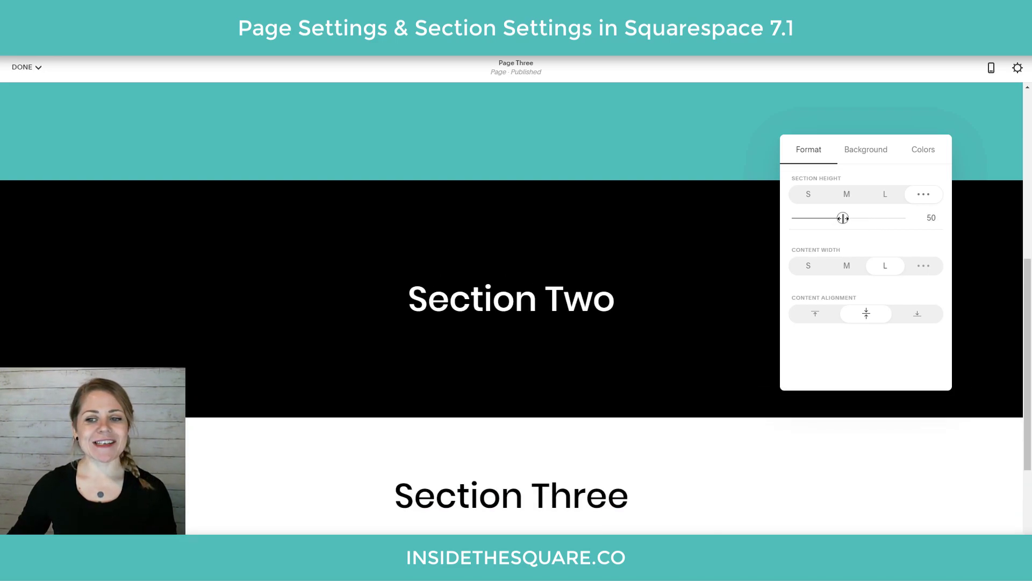
Try small, medium, large and custom 100 content widths, plus left and right heading alignment
click(811, 268)
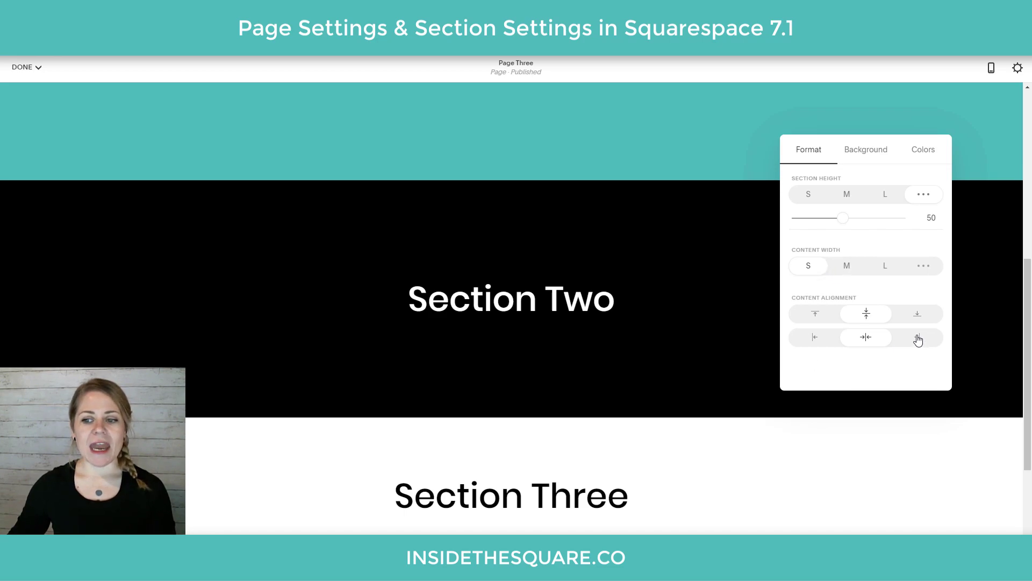
click(822, 340)
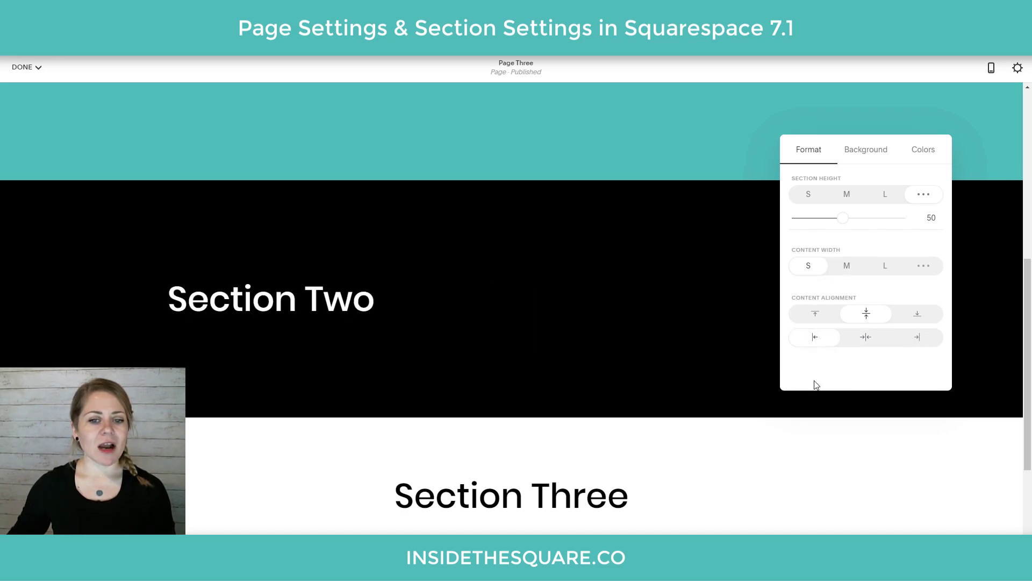
click(917, 341)
click(848, 269)
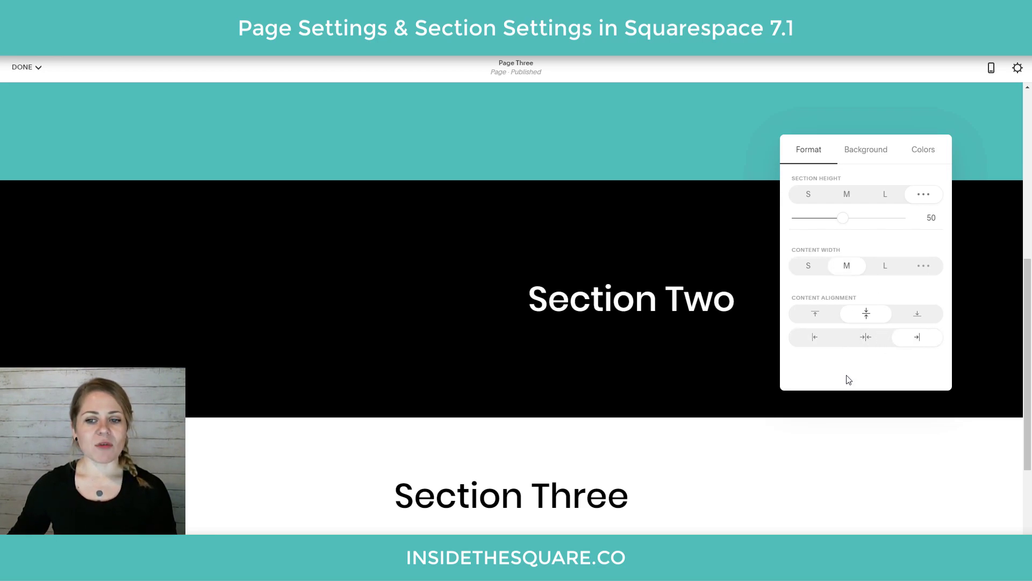
click(886, 266)
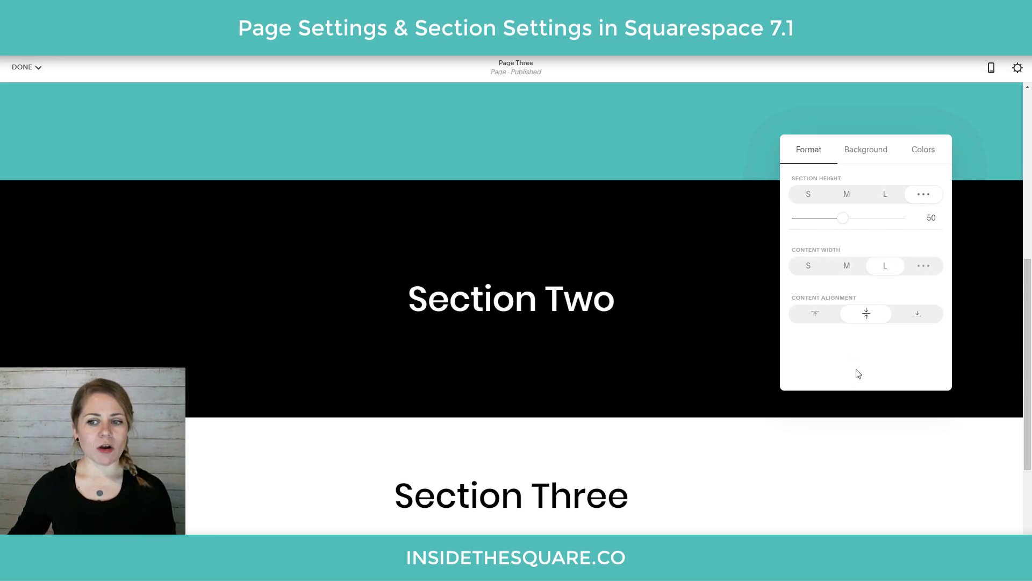
click(925, 267)
drag(825, 290, 900, 289)
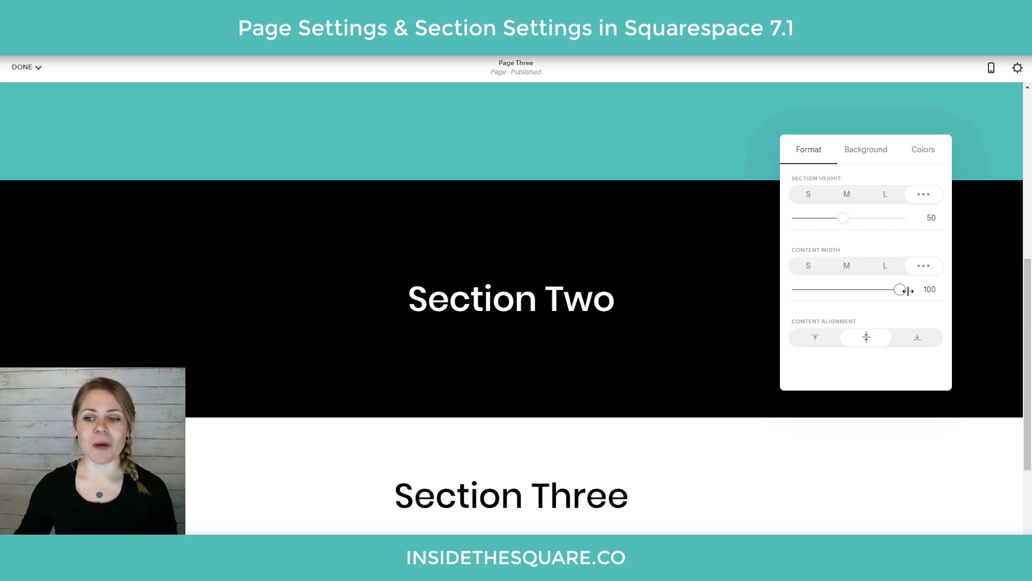
Settle on Height M, Width M and a centred heading
click(847, 266)
click(847, 194)
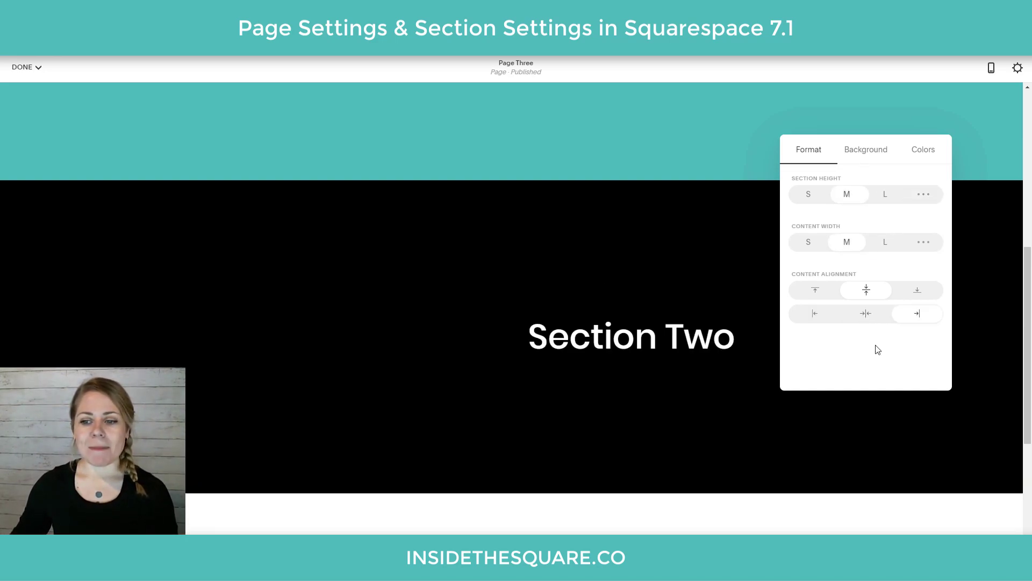
click(865, 313)
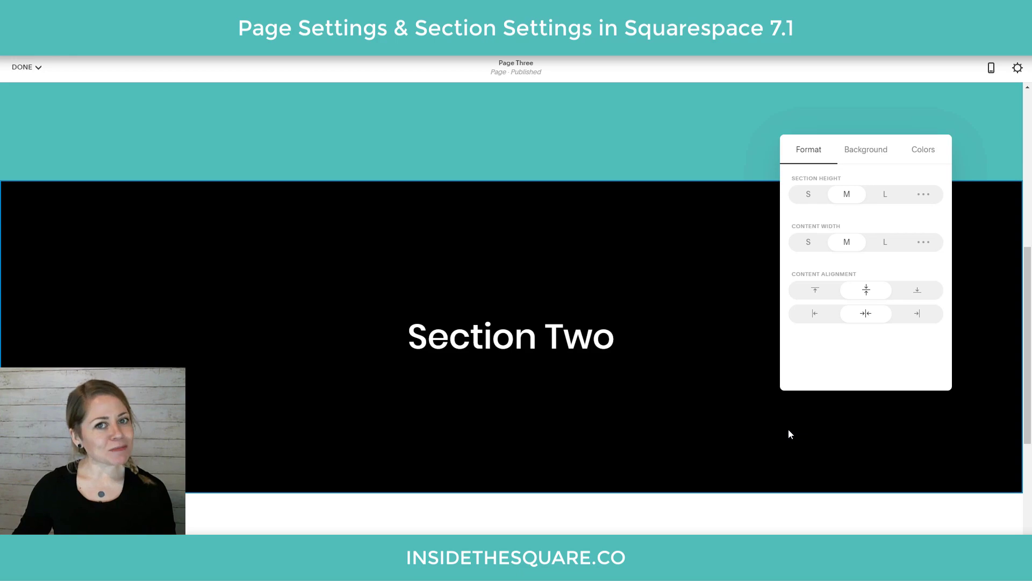
Add the free Unsplash palm-tree sky photo as Section Two's background image
click(876, 154)
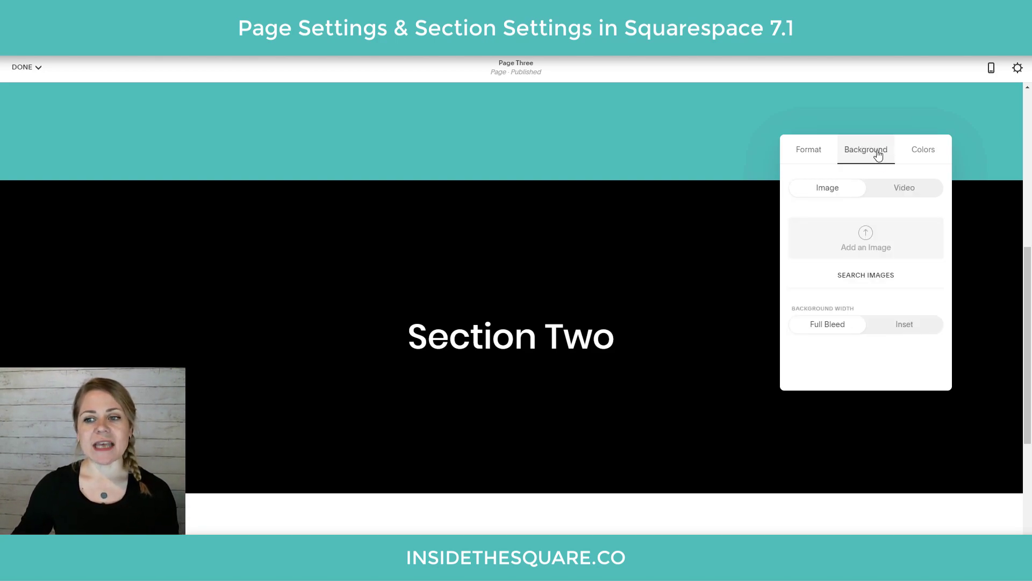
click(866, 276)
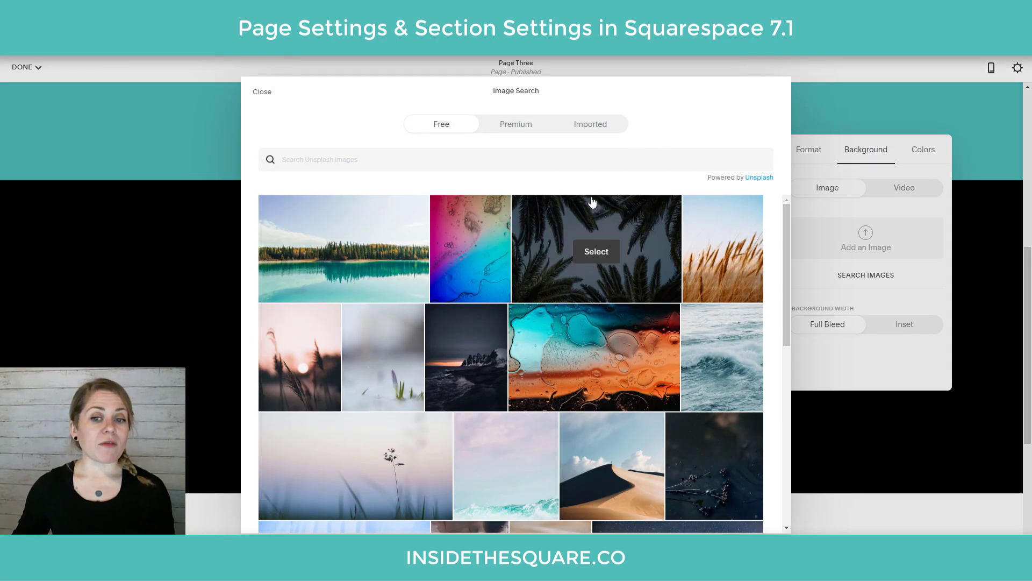
click(599, 258)
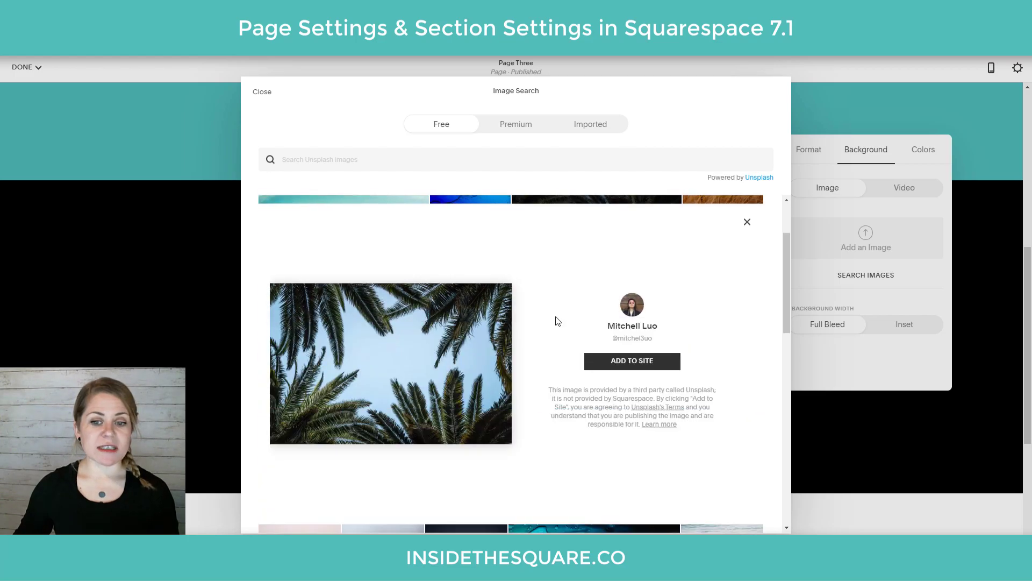
click(651, 361)
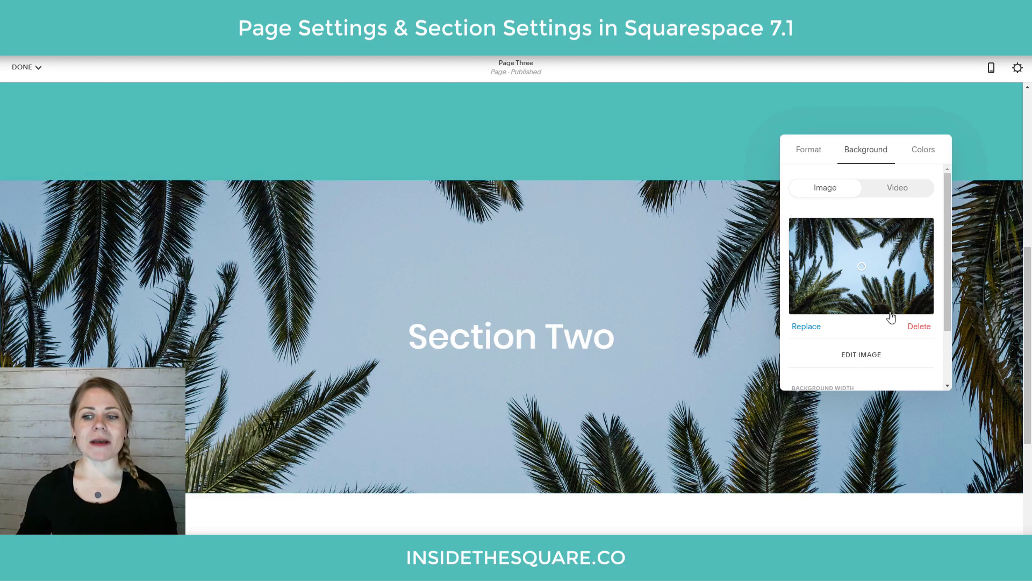
Set the palm-tree background to Full Bleed and lower the overlay opacity to about 19%
scroll(893, 317, down, 2)
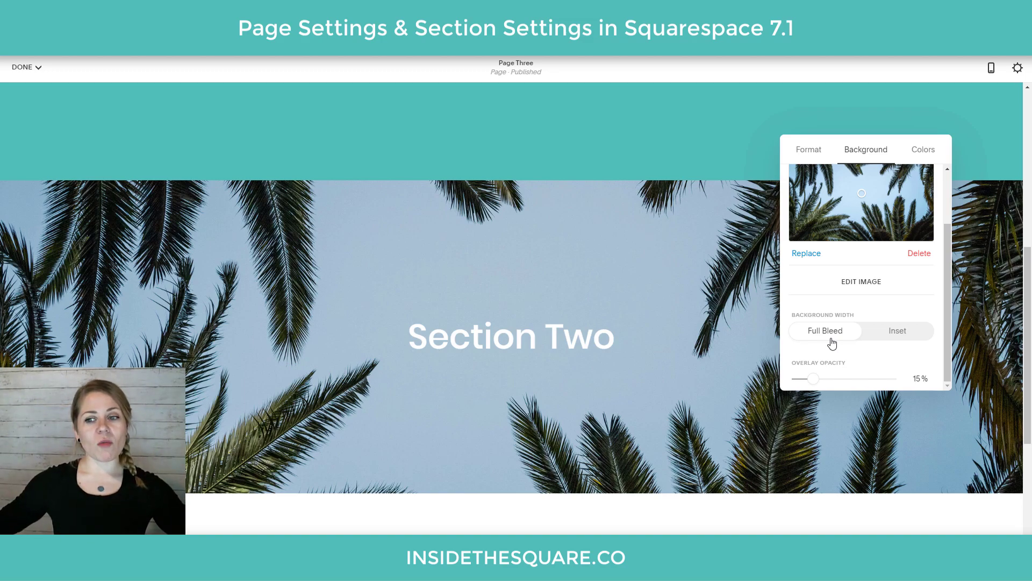
click(889, 337)
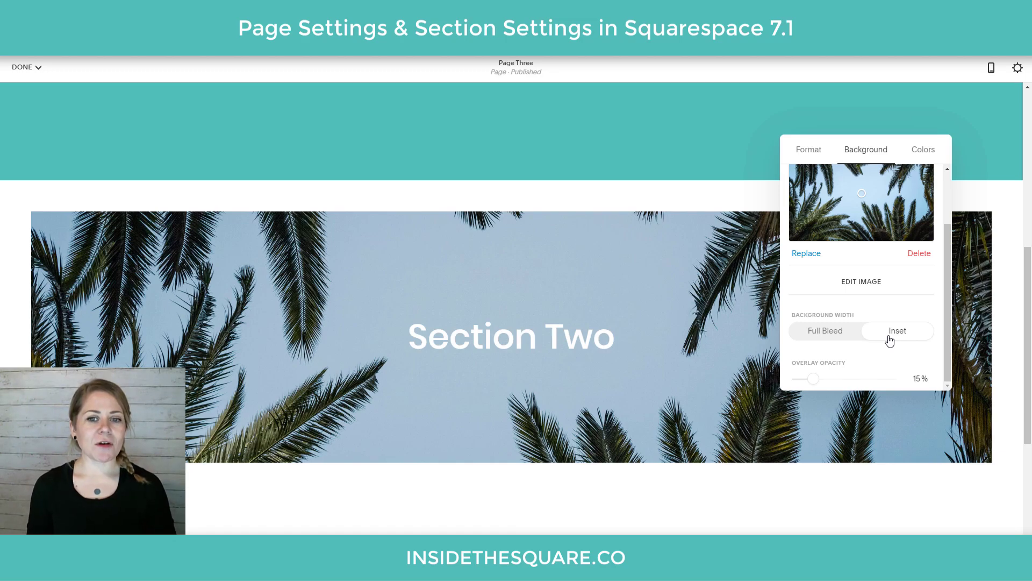
click(832, 336)
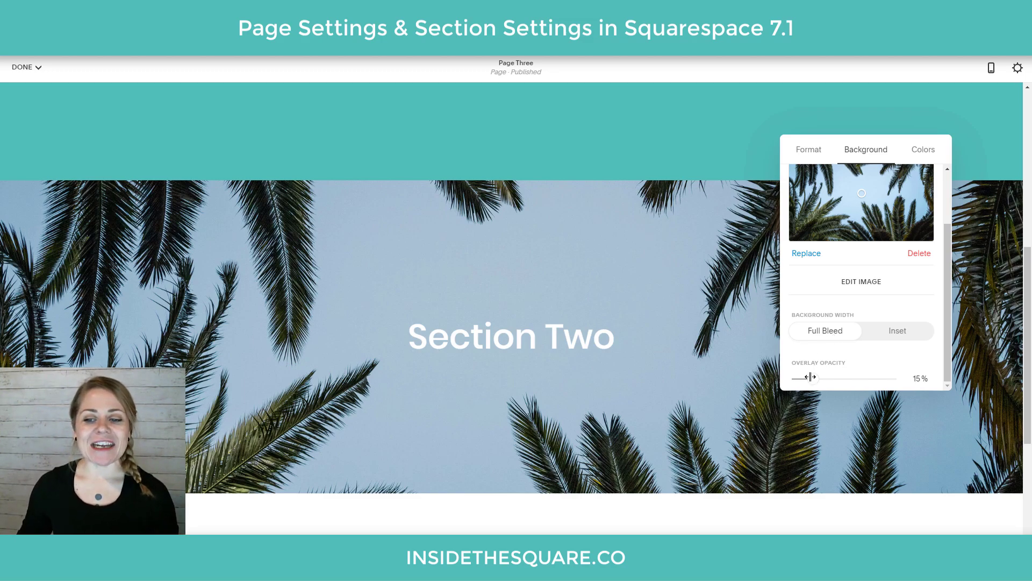
drag(819, 378, 904, 379)
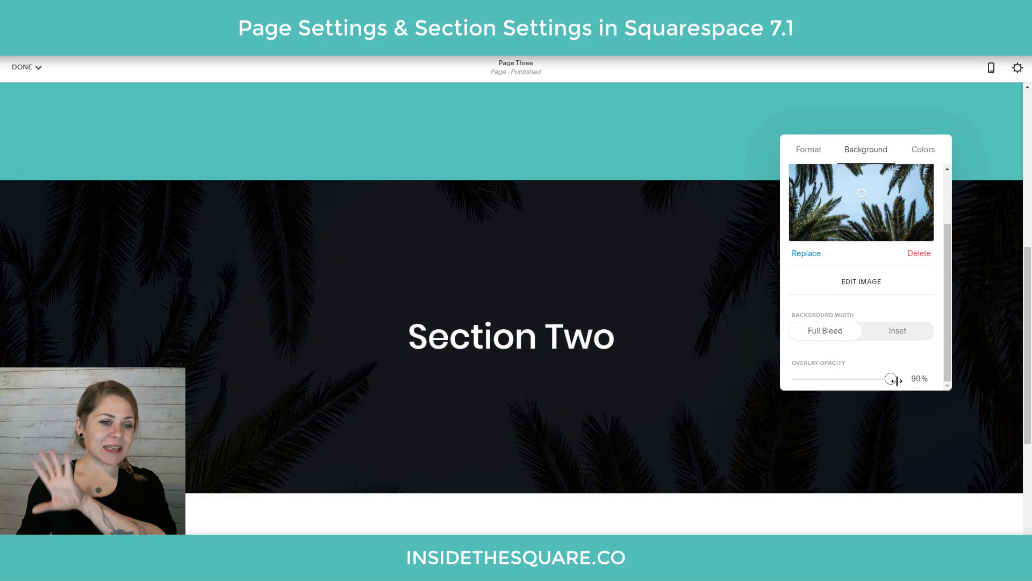
drag(890, 378, 817, 378)
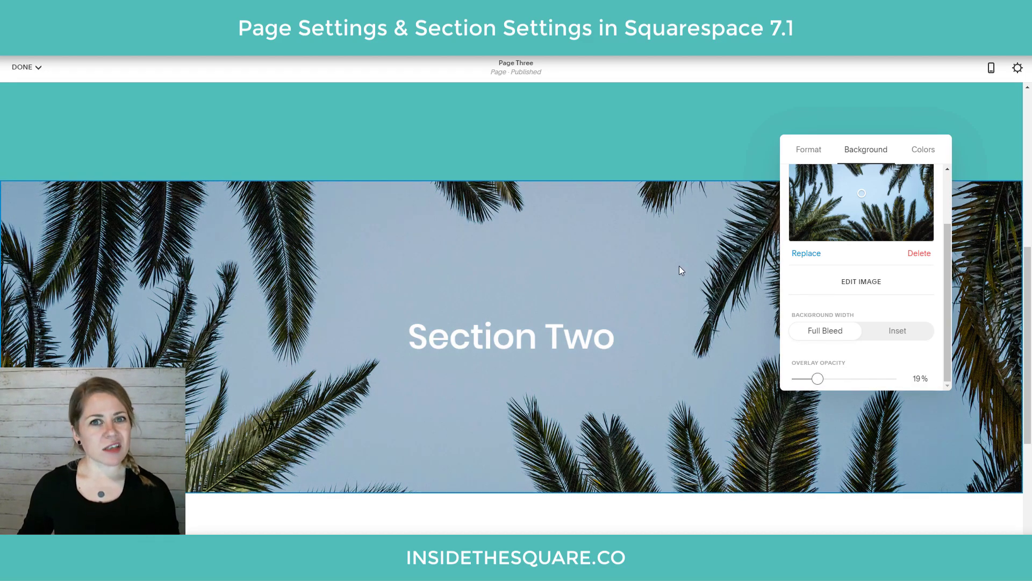
Browse Section Two's colour themes and try Light Bold
click(916, 156)
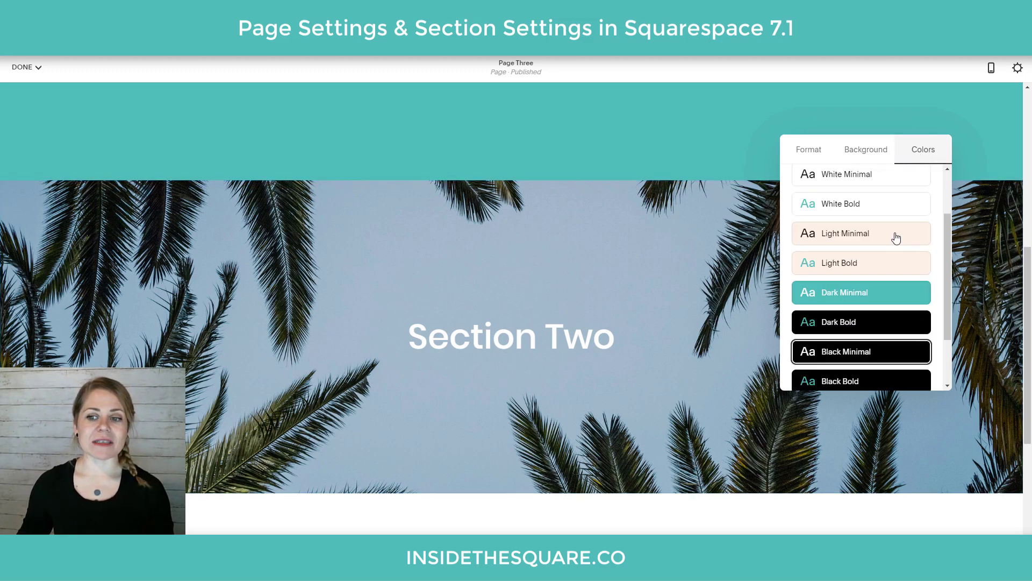
scroll(893, 237, up, 2)
scroll(882, 325, down, 5)
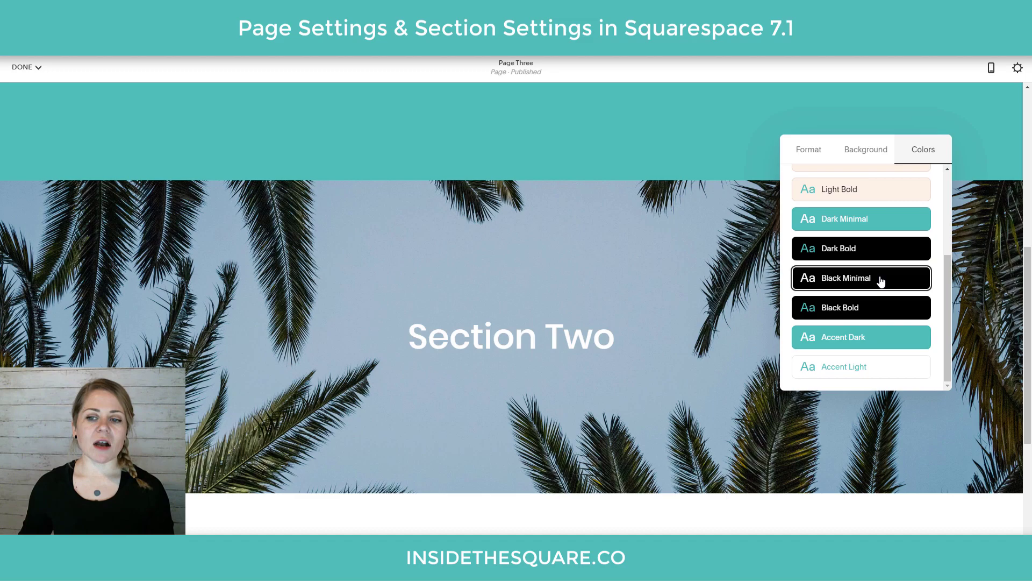
scroll(882, 274, up, 5)
scroll(886, 258, down, 3)
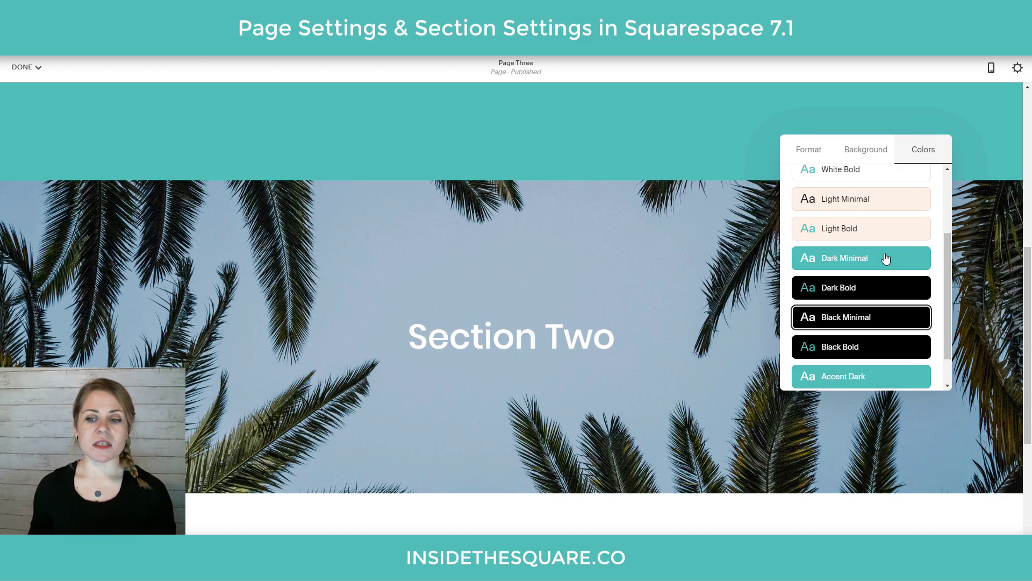
scroll(885, 258, up, 3)
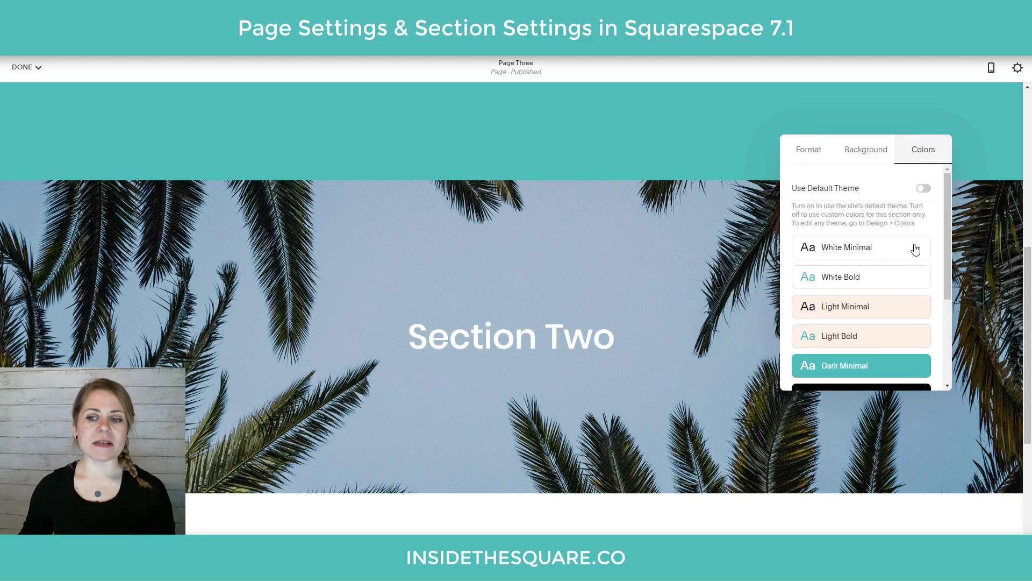
scroll(890, 255, down, 2)
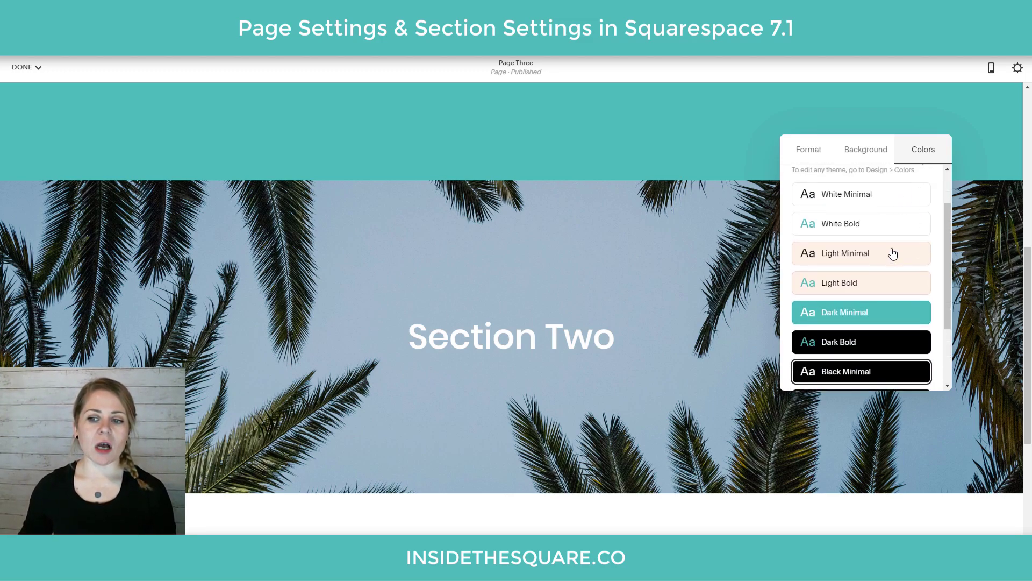
click(895, 293)
scroll(887, 295, down, 2)
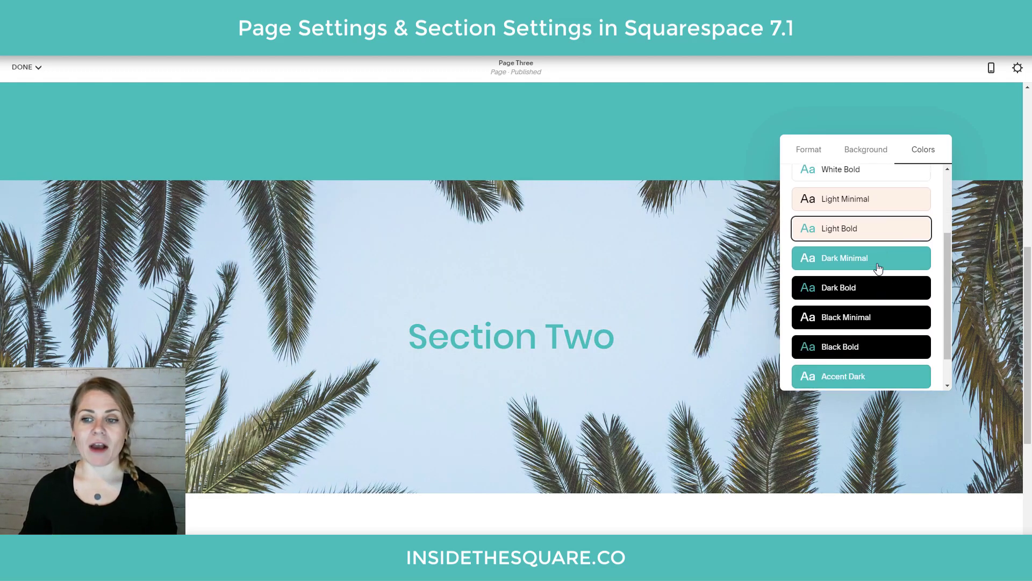
scroll(885, 309, up, 4)
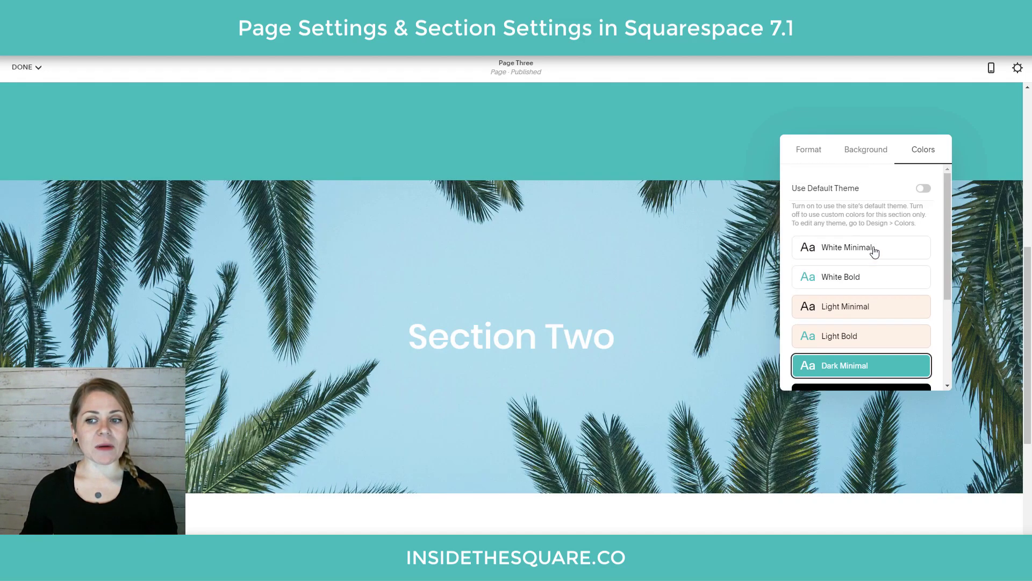
Delete the palm-tree background image and try the Light Minimal theme
click(878, 157)
click(921, 331)
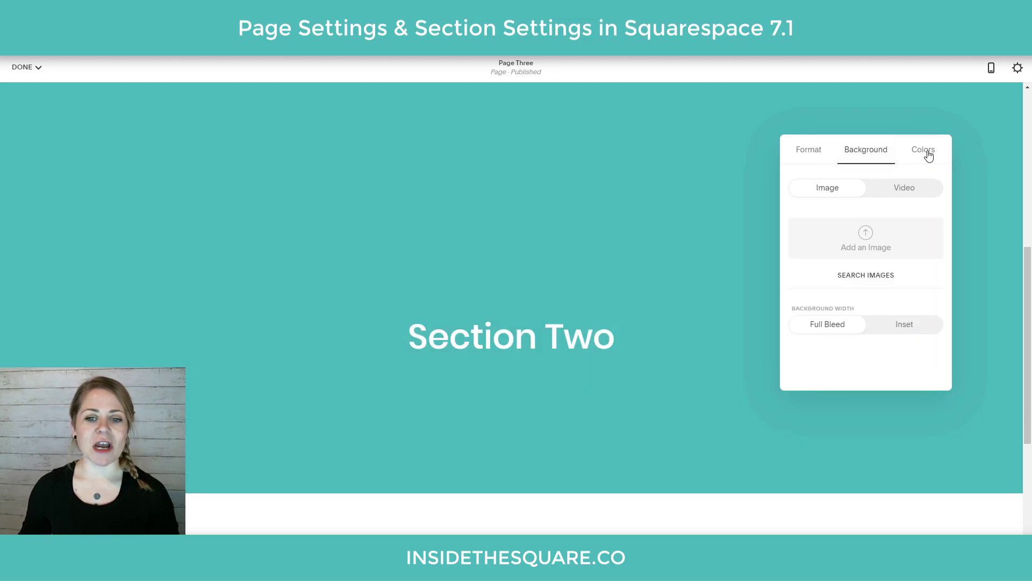
click(927, 155)
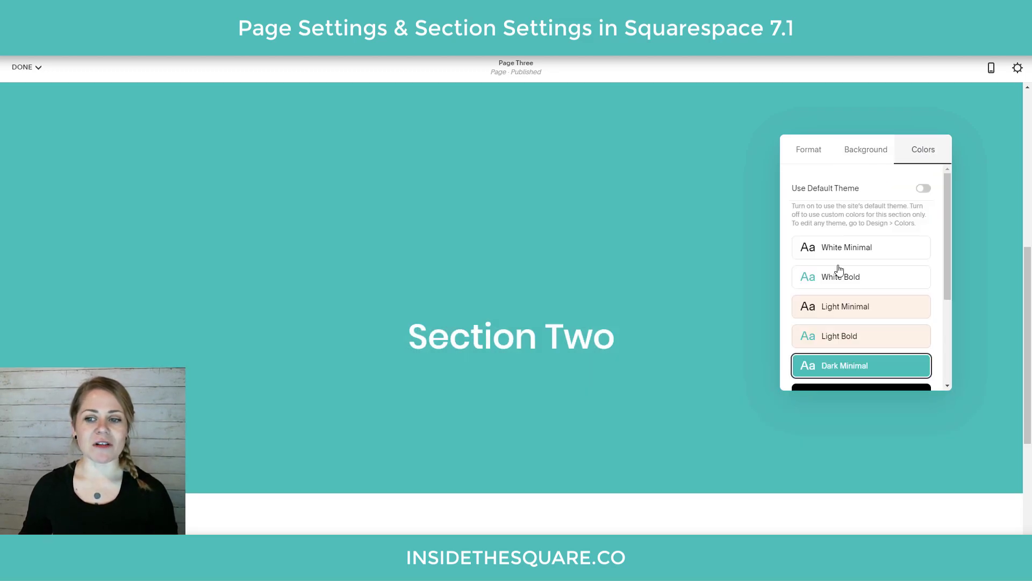
click(870, 308)
Try Black Bold and Accent Dark, then settle on the Black Minimal theme
scroll(882, 304, down, 2)
scroll(879, 306, down, 1)
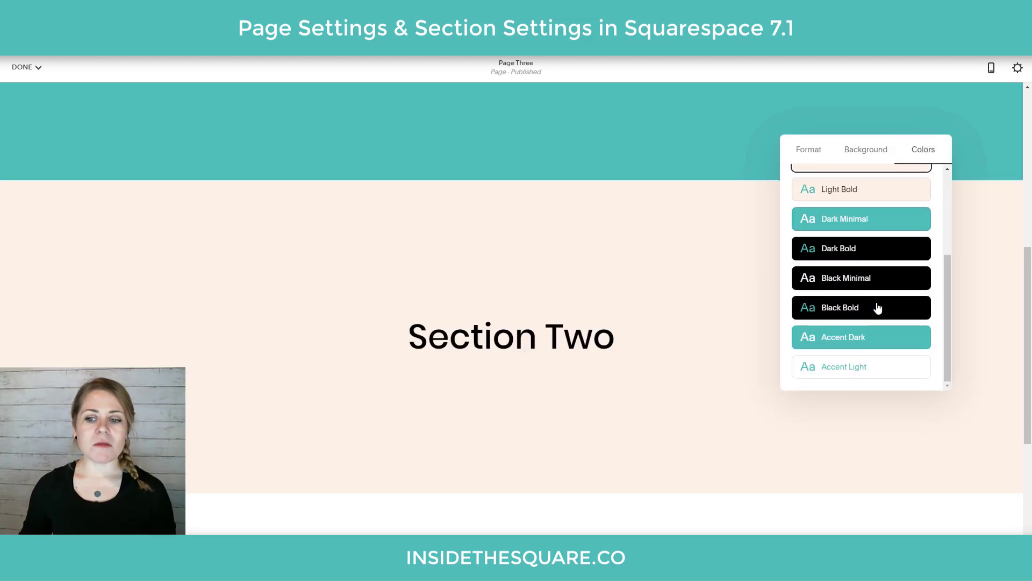
click(876, 307)
click(865, 339)
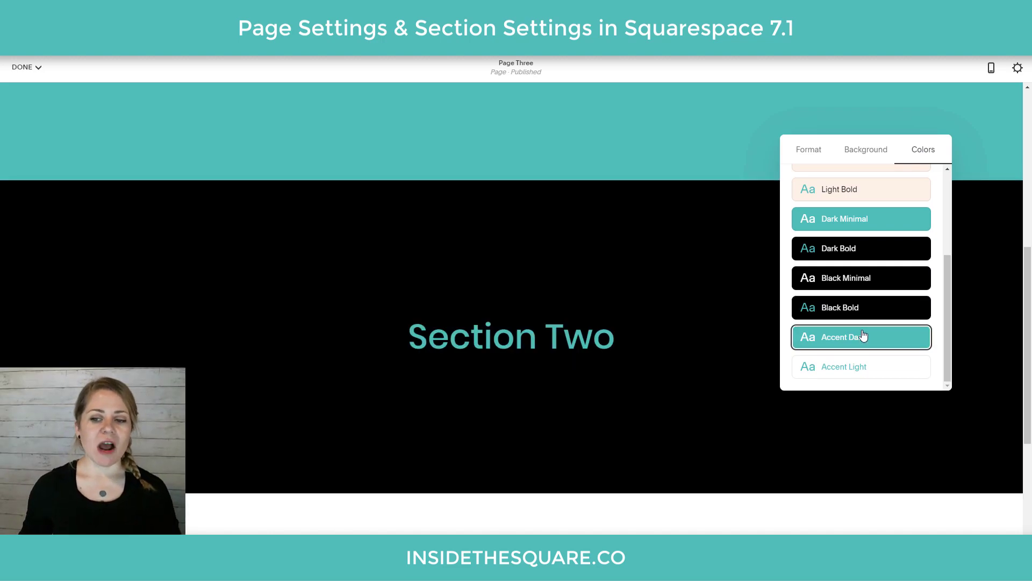
click(875, 279)
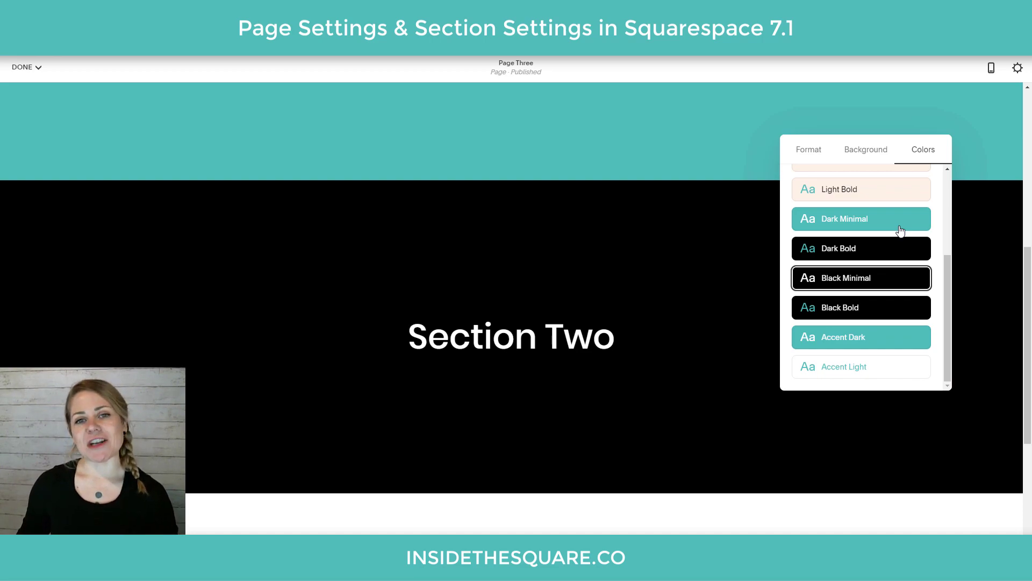
click(810, 152)
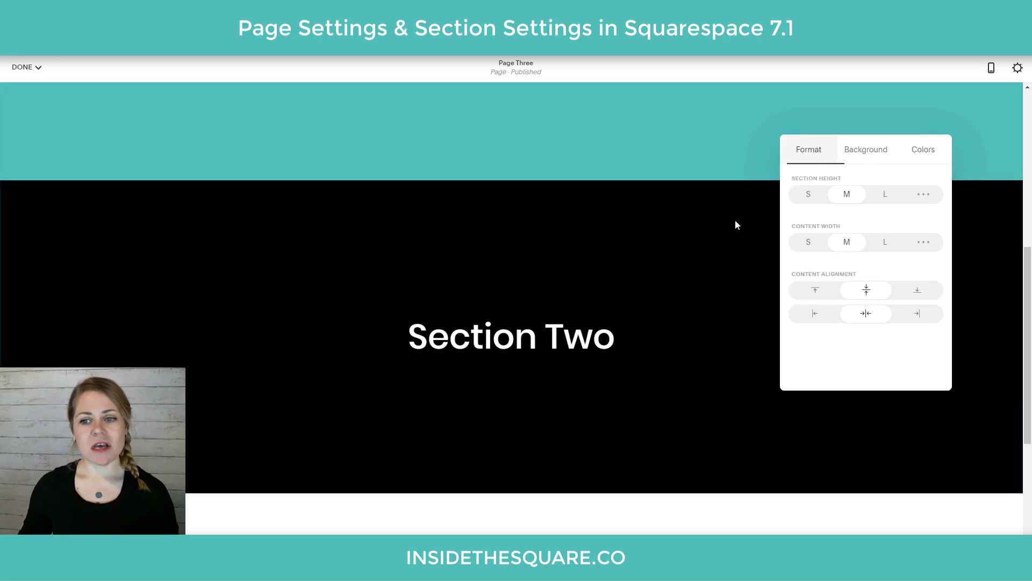
Give Section Two a custom height of 50 and a custom content width of 76
click(747, 248)
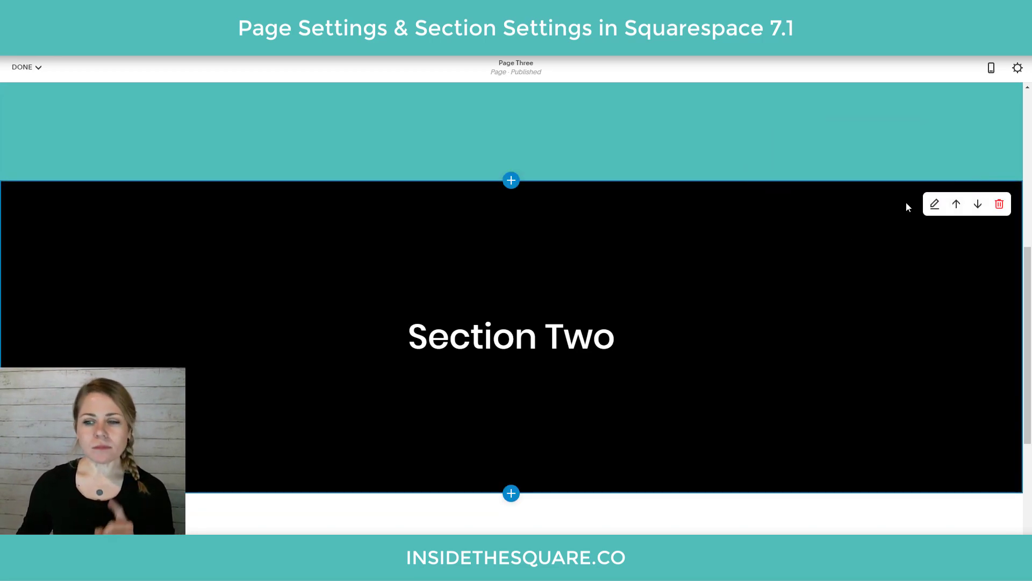
click(935, 205)
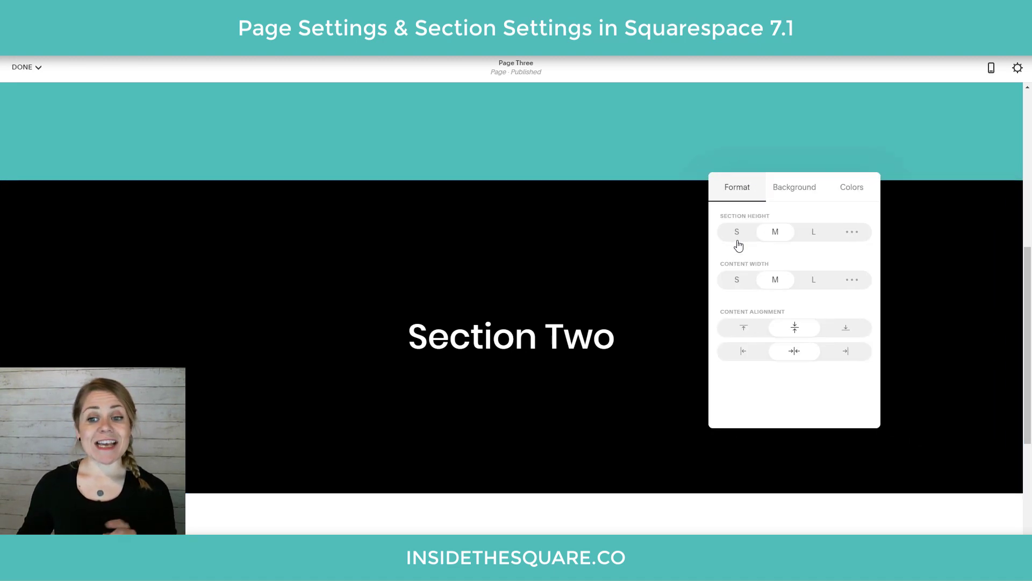
click(850, 234)
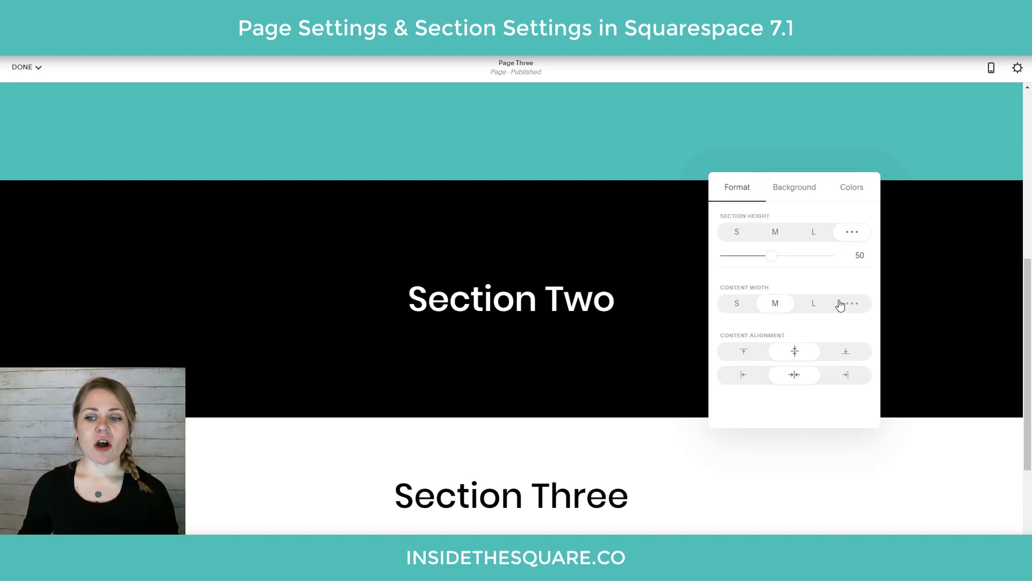
click(853, 311)
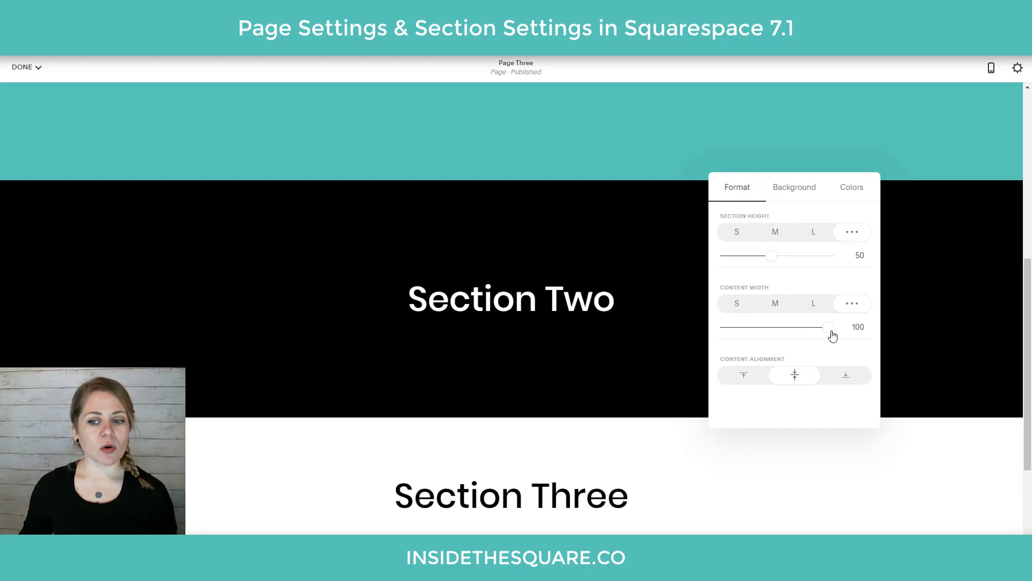
drag(828, 327, 794, 327)
Test bottom, right and left content alignment, then recentre it horizontally and vertically
click(840, 379)
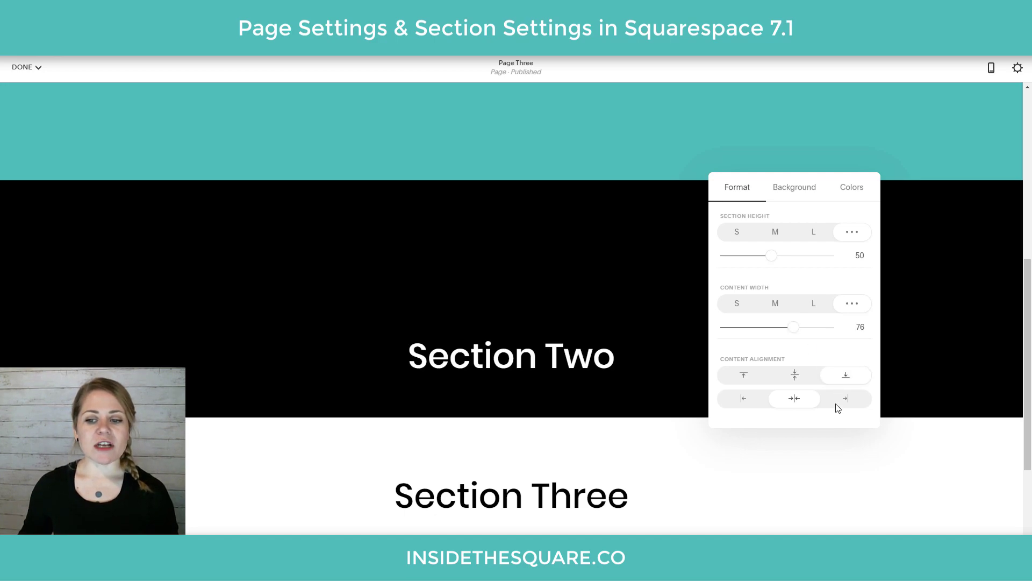
click(846, 399)
click(749, 399)
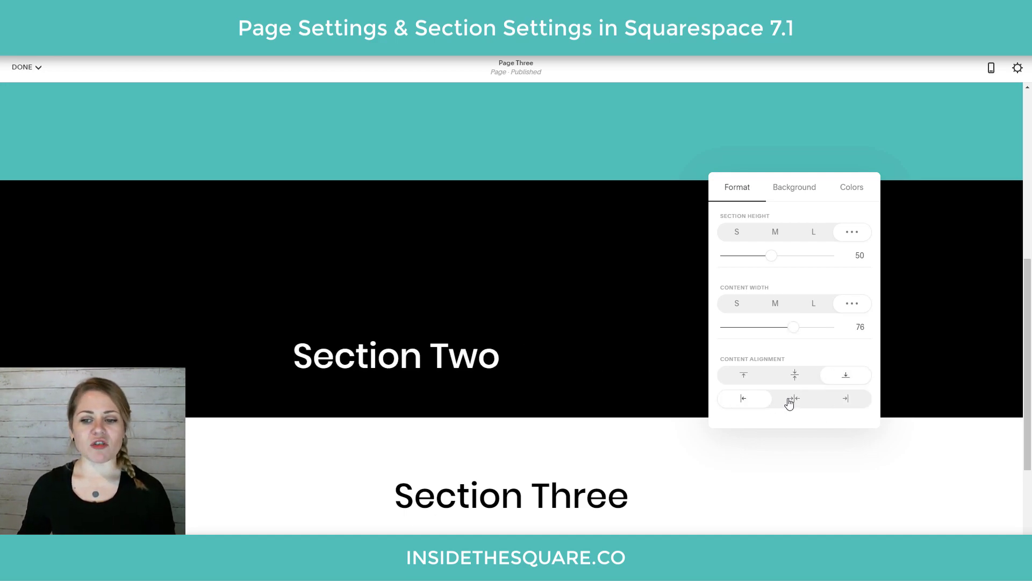
click(795, 399)
click(795, 374)
click(806, 188)
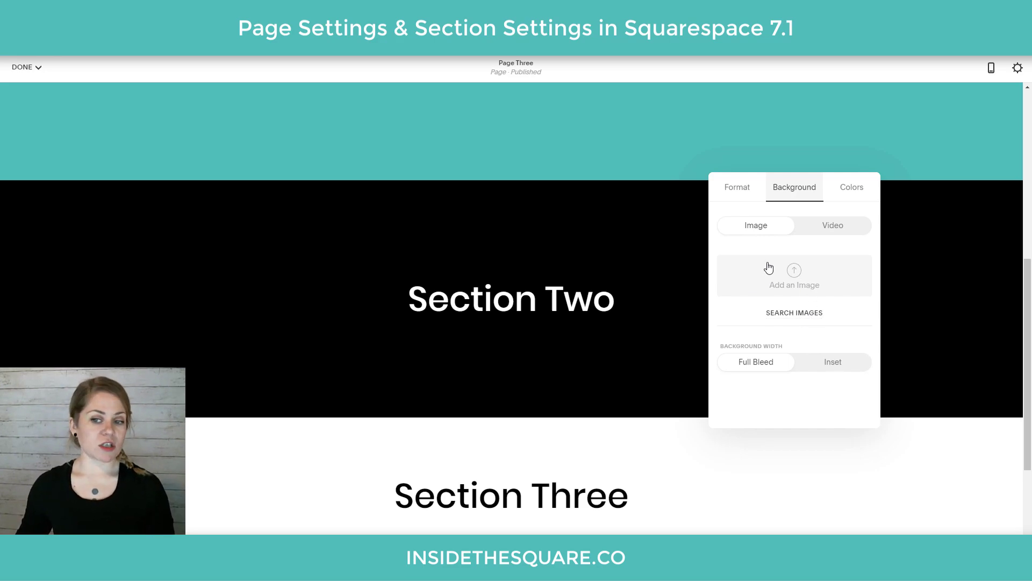
Set Section Two's background to Inset, briefly trying Full Bleed again
click(828, 366)
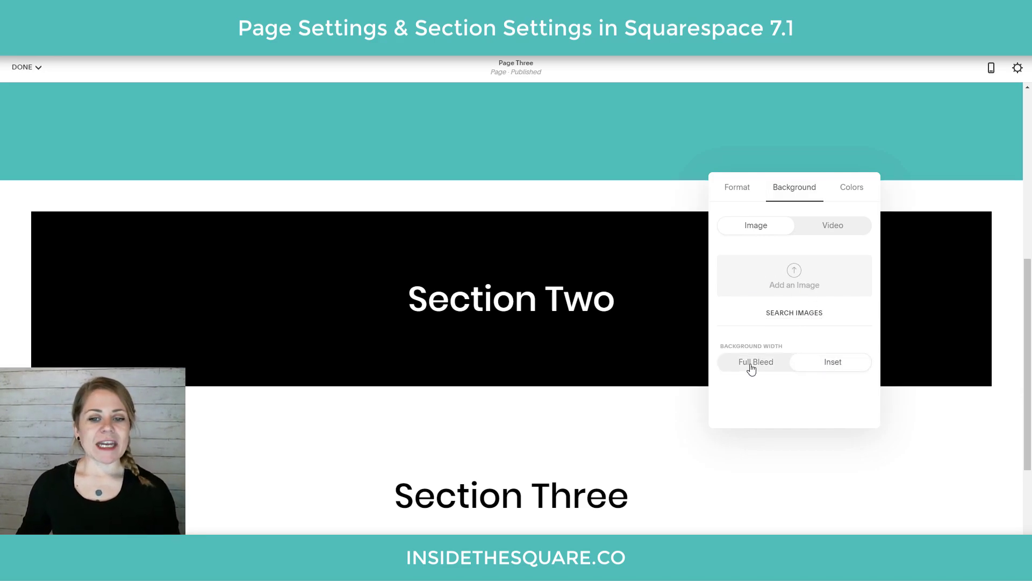
click(750, 364)
click(813, 370)
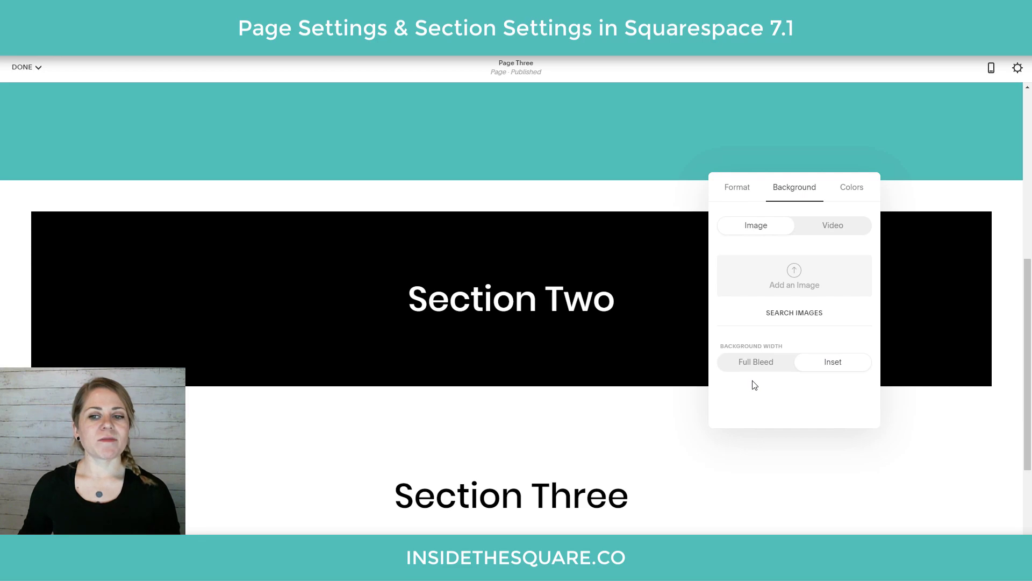
Apply the Light Minimal colour theme to Section Two and close its settings
click(852, 189)
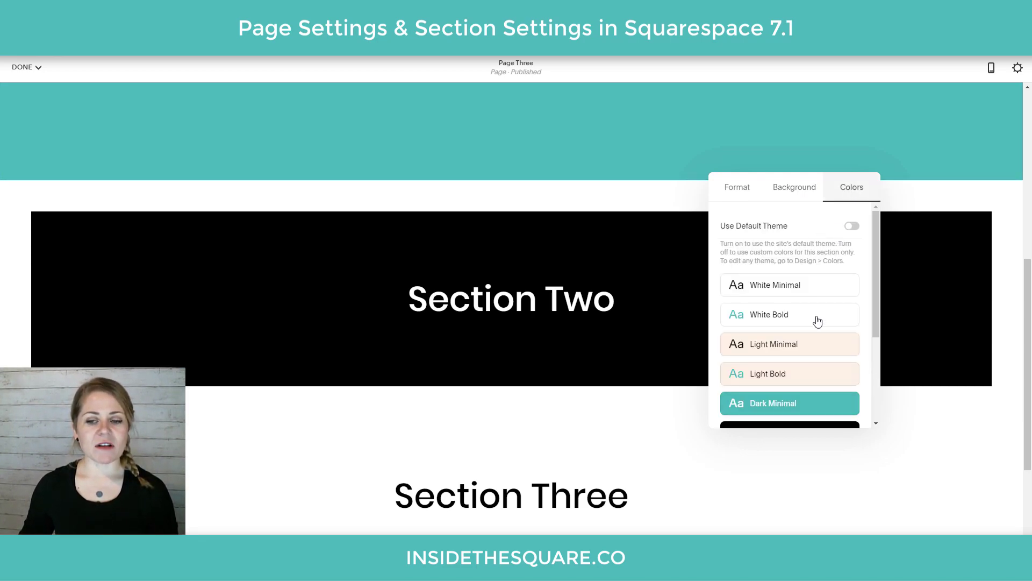
scroll(816, 322, down, 3)
scroll(814, 359, up, 2)
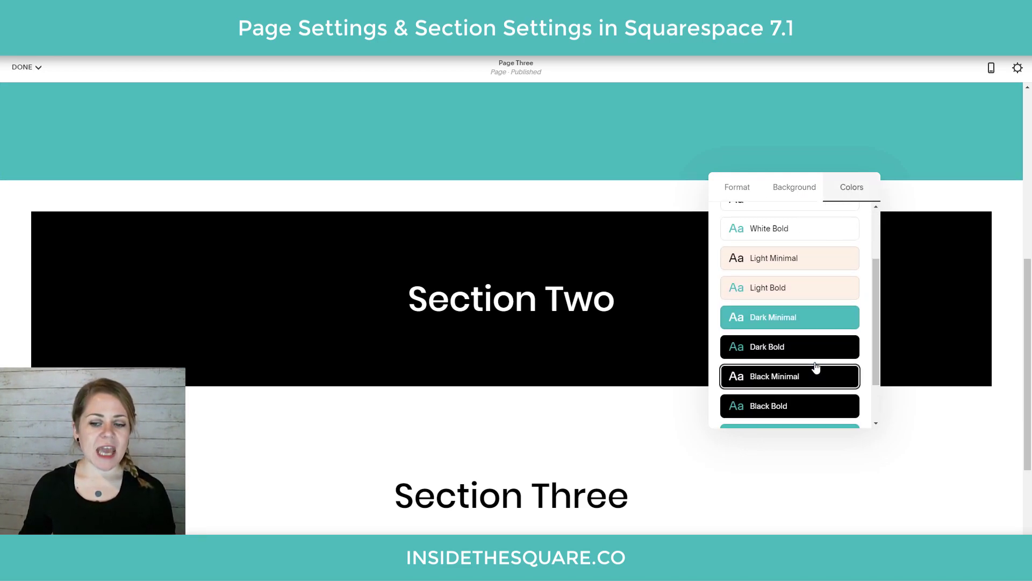
scroll(814, 360, down, 2)
scroll(831, 350, up, 1)
scroll(831, 350, up, 2)
click(813, 304)
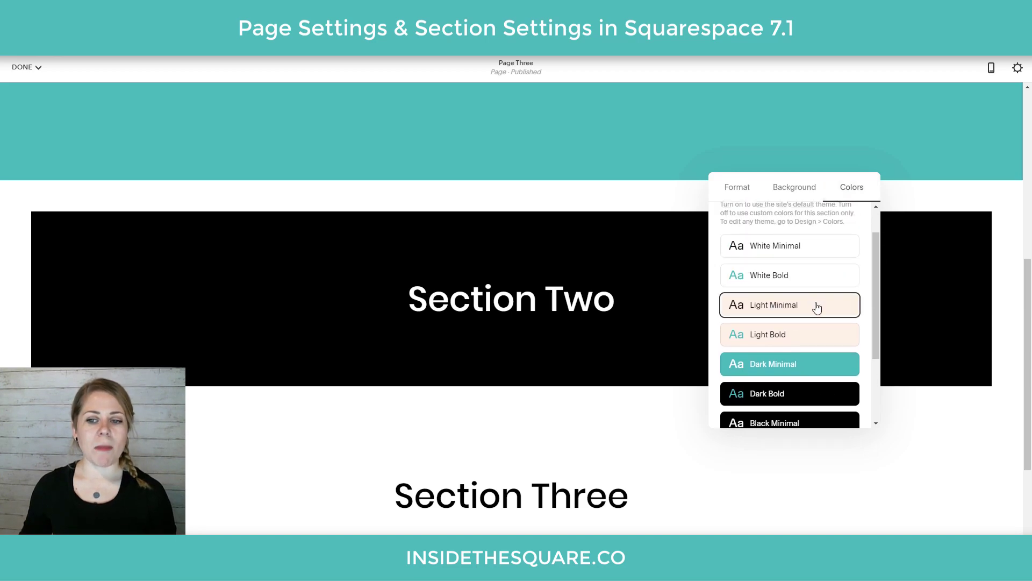
mouse_move(628, 258)
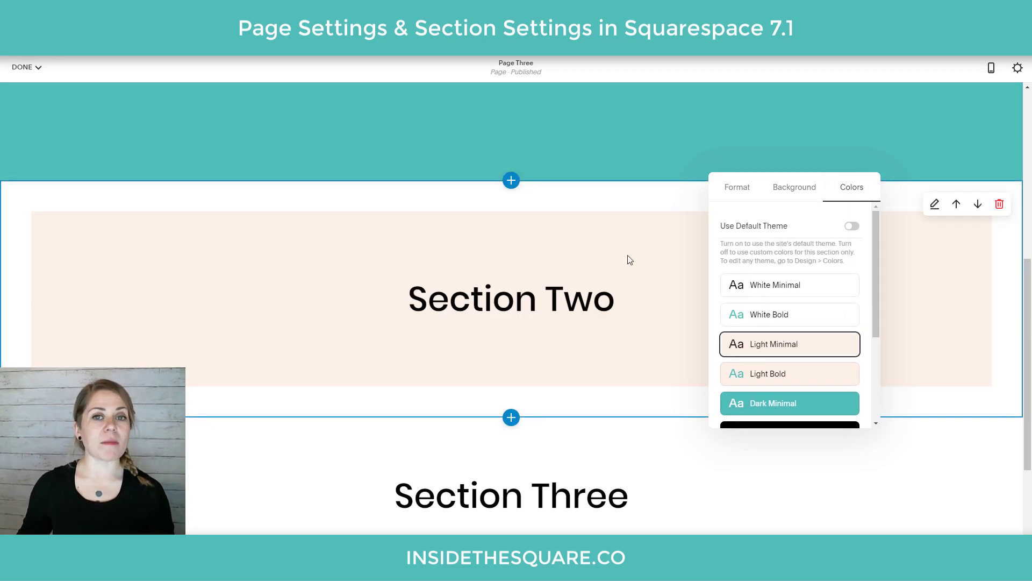
click(651, 206)
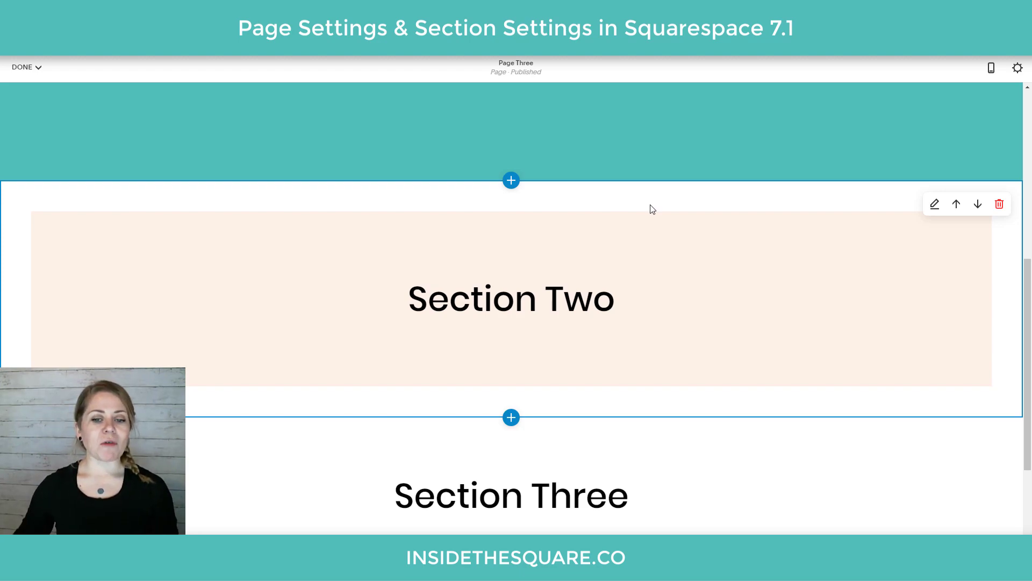
Move Section Two below Section Three, testing up and down, so it sits above the footer
scroll(653, 208, down, 2)
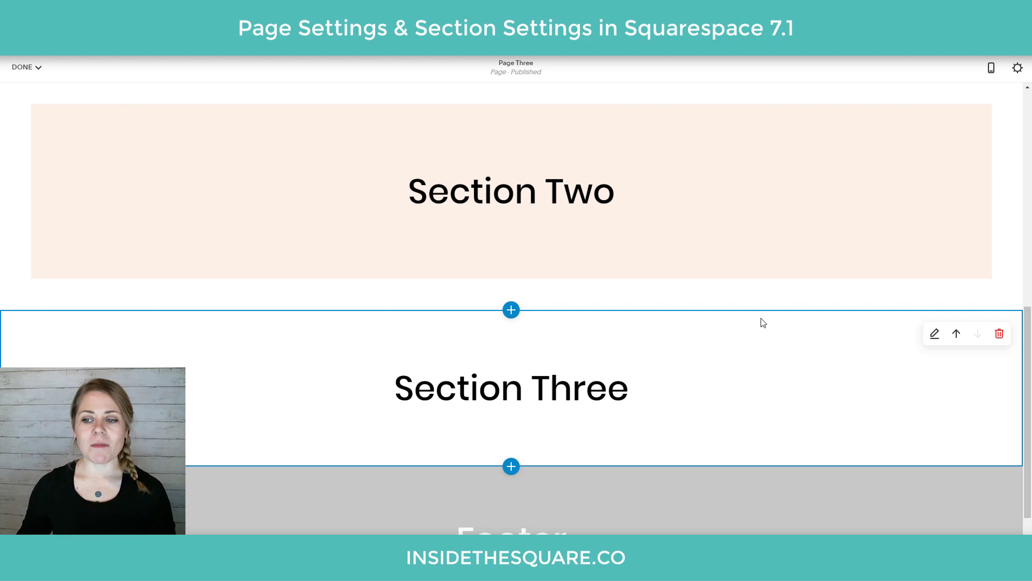
scroll(764, 323, up, 2)
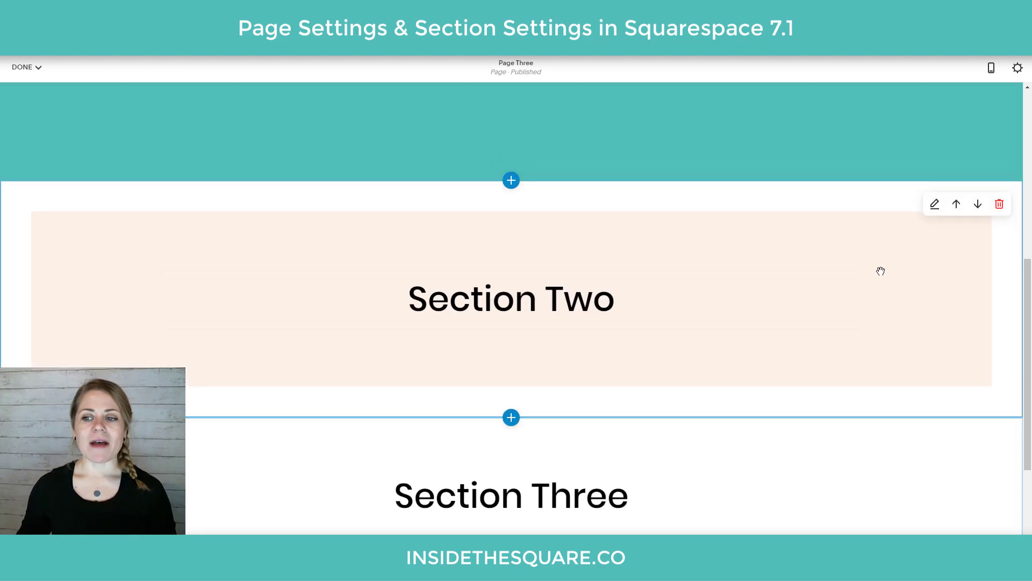
click(978, 205)
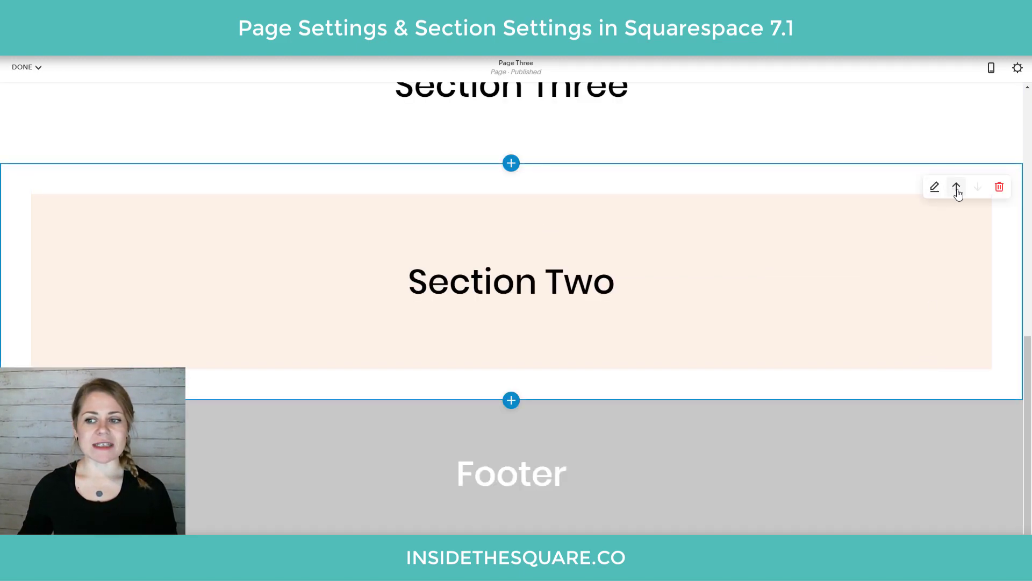
click(956, 189)
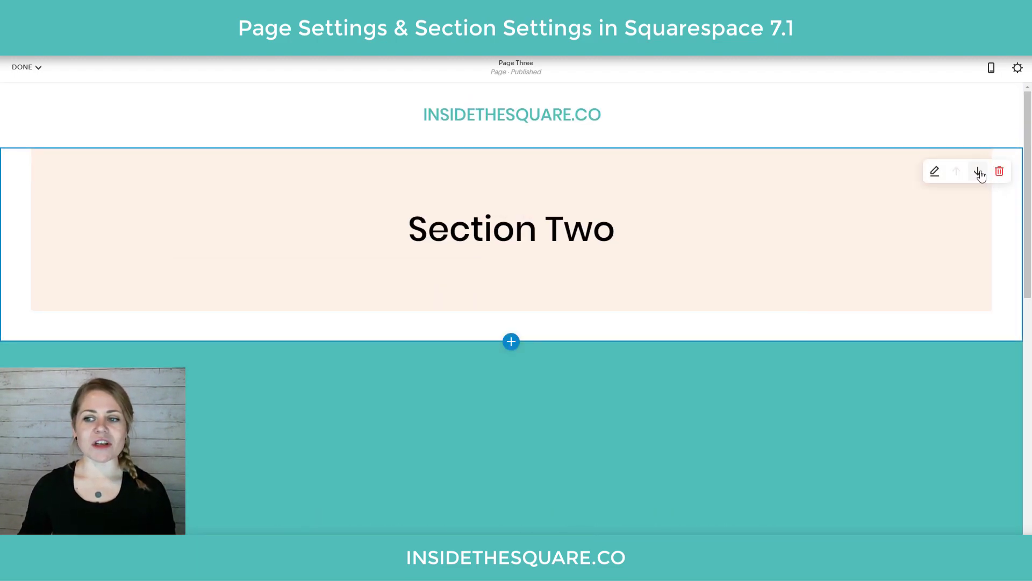
scroll(896, 304, down, 2)
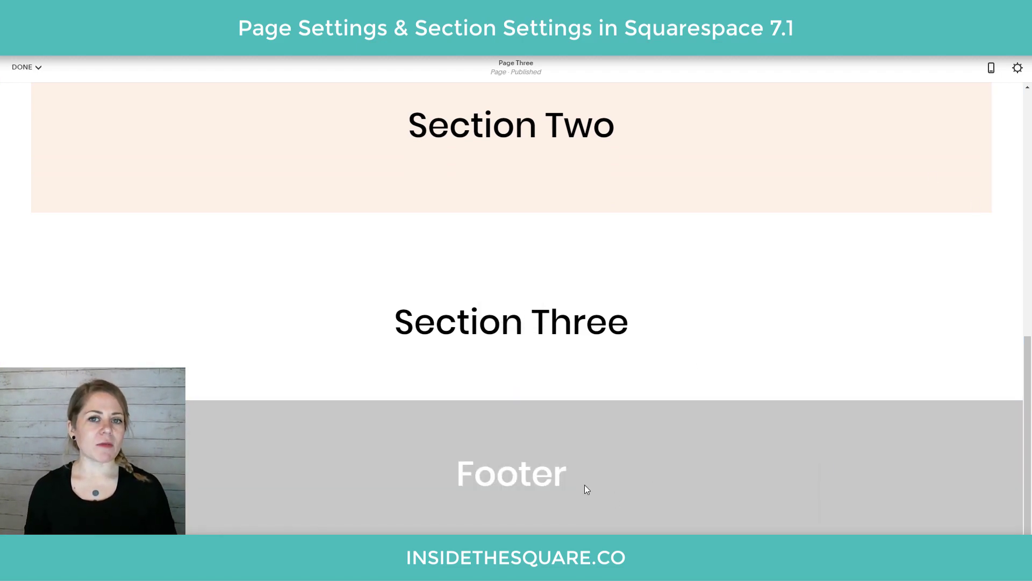
mouse_move(778, 189)
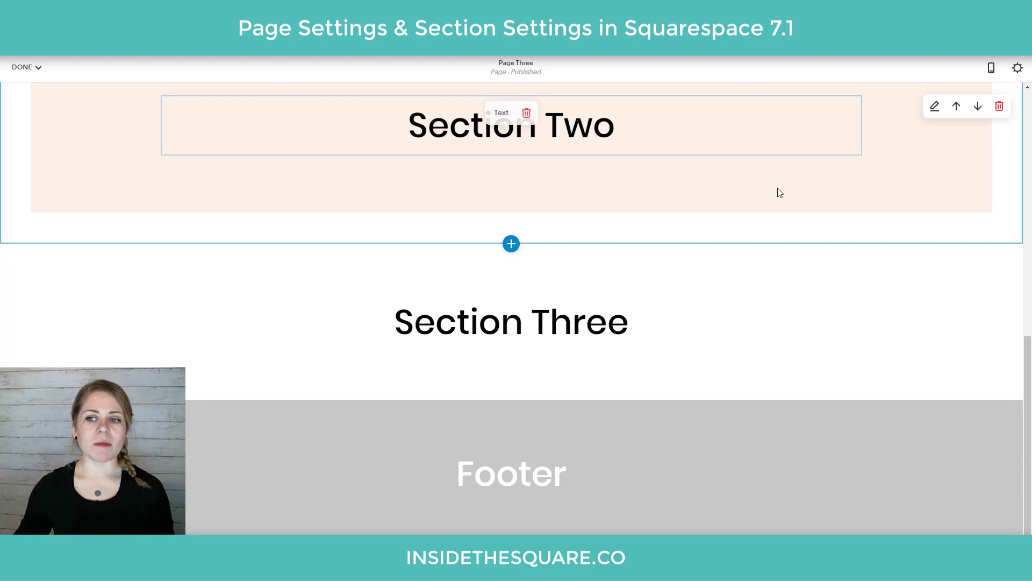
click(979, 107)
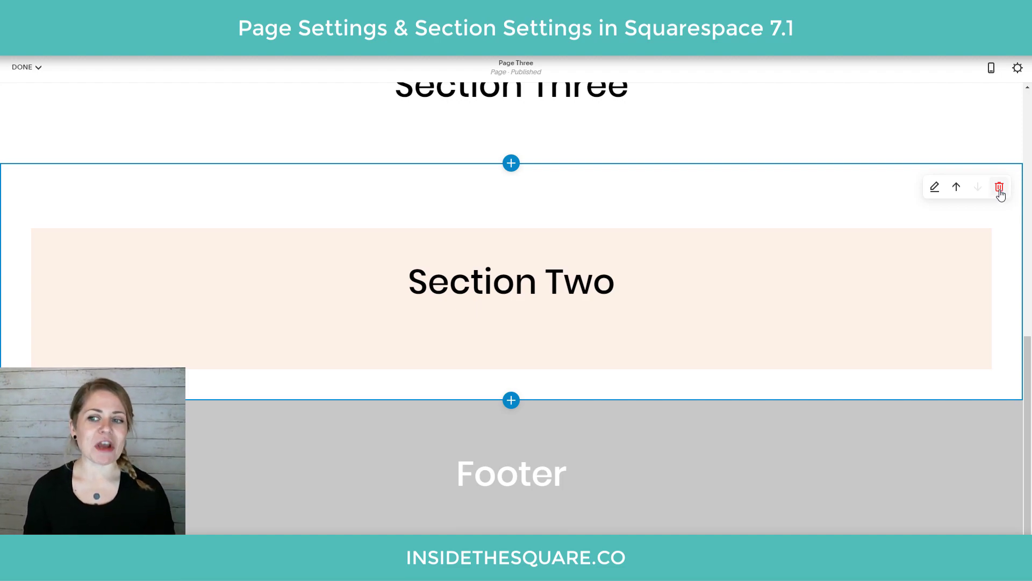
scroll(604, 272, up, 10)
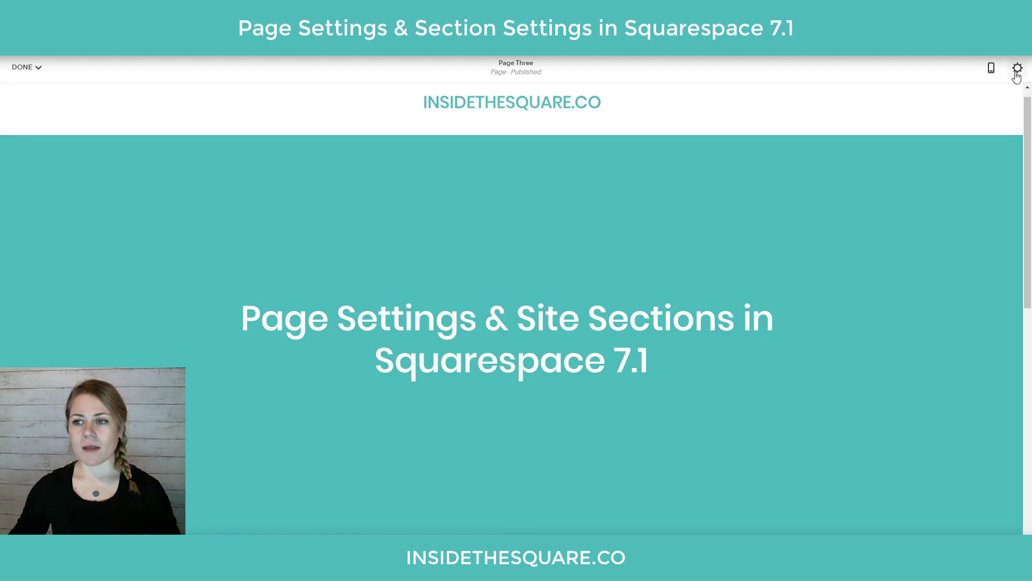
In Page Three's General settings, highlight the 'Page Three' title, navigation title and 'home' slug
click(1017, 70)
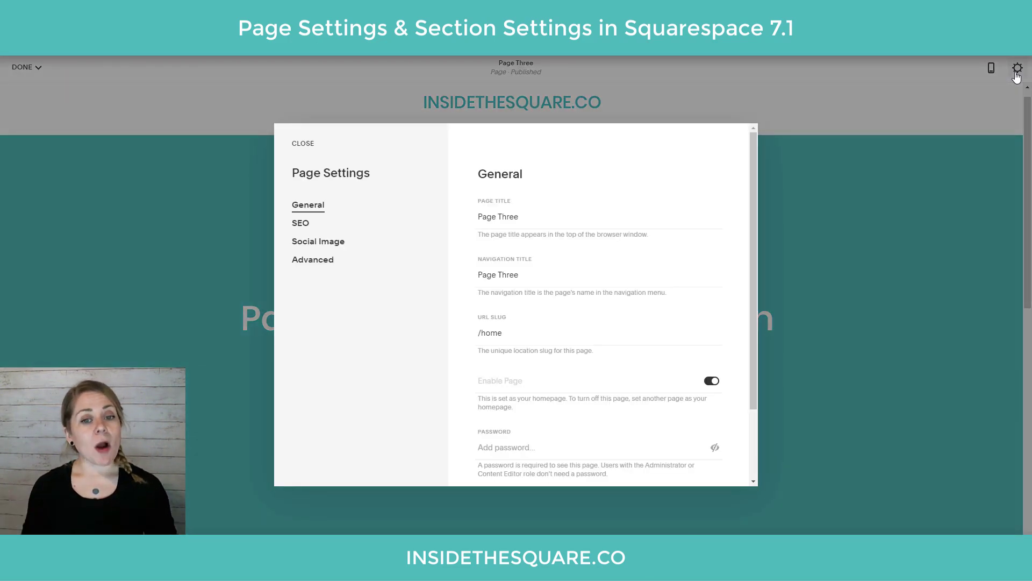
triple_click(501, 217)
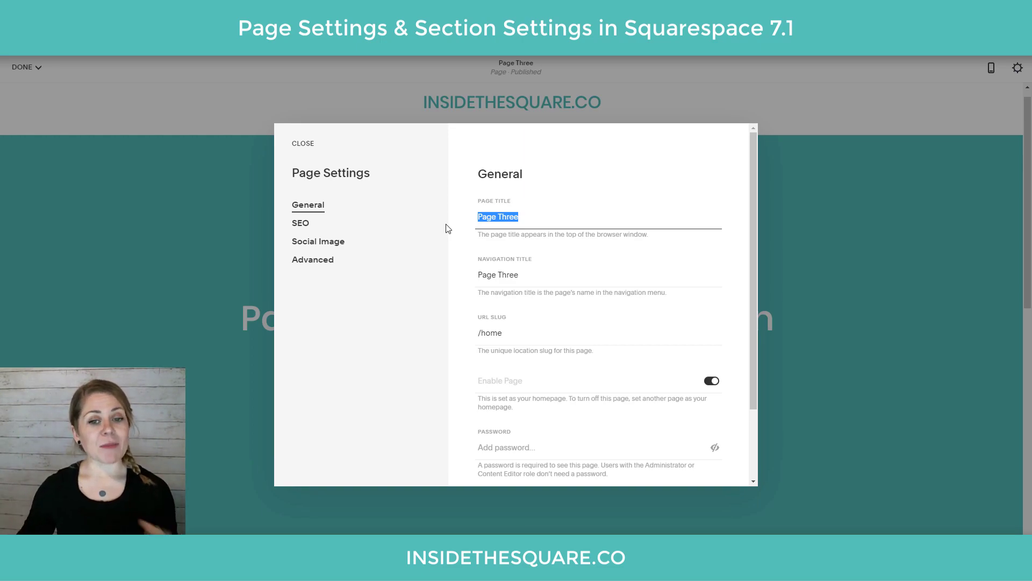
drag(548, 269, 468, 276)
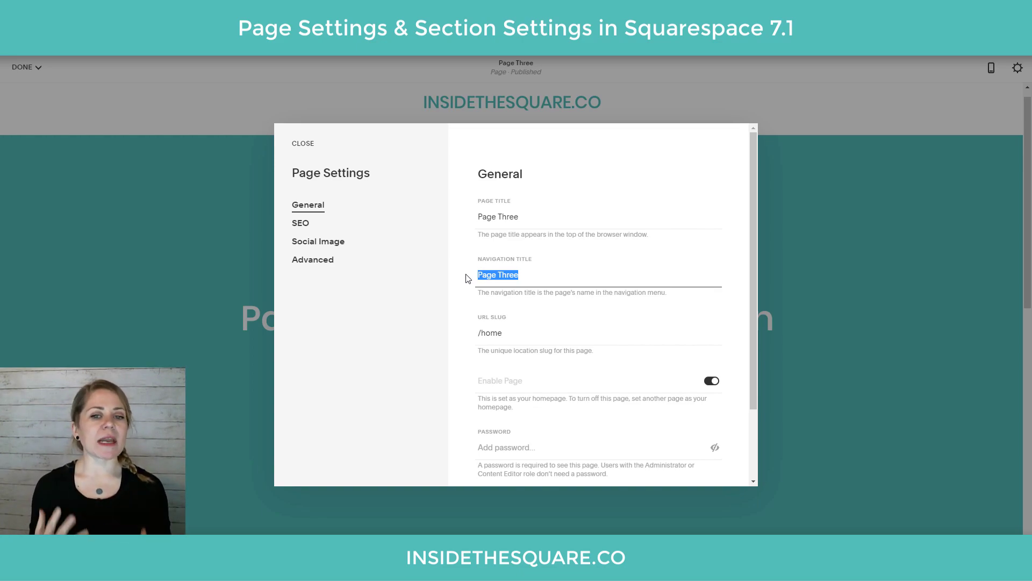
drag(524, 217, 460, 235)
drag(521, 274, 444, 267)
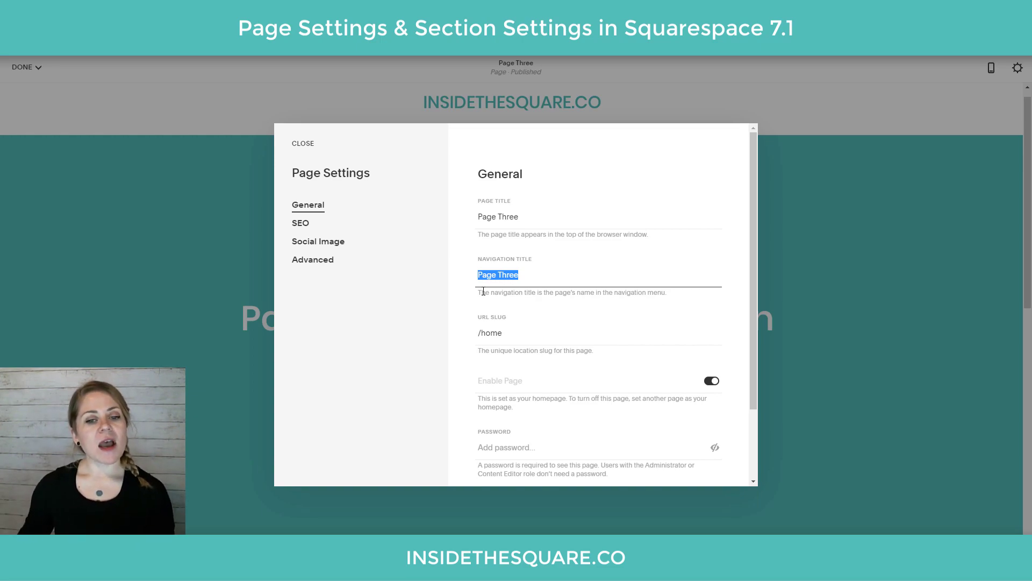
click(561, 329)
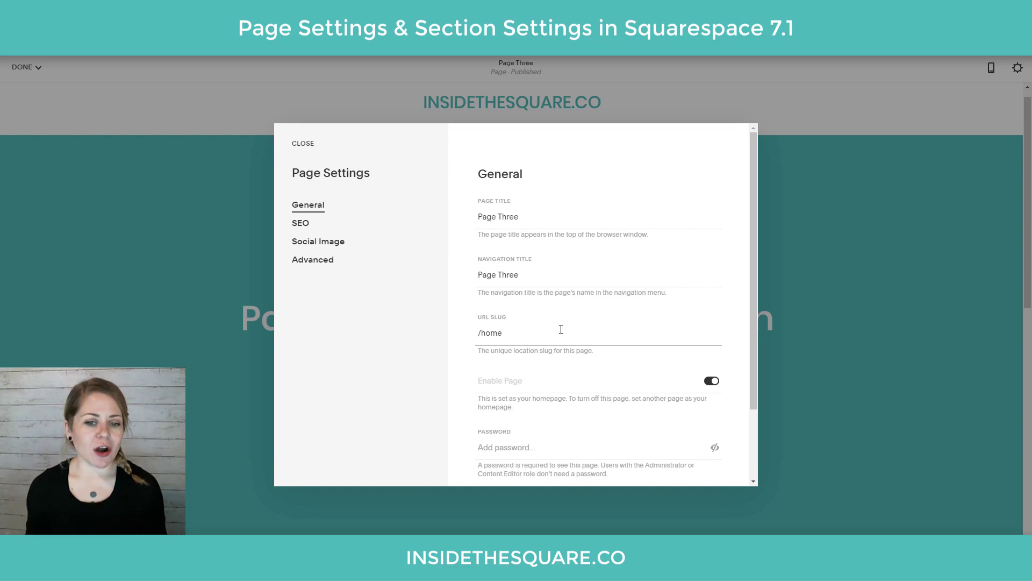
double_click(540, 338)
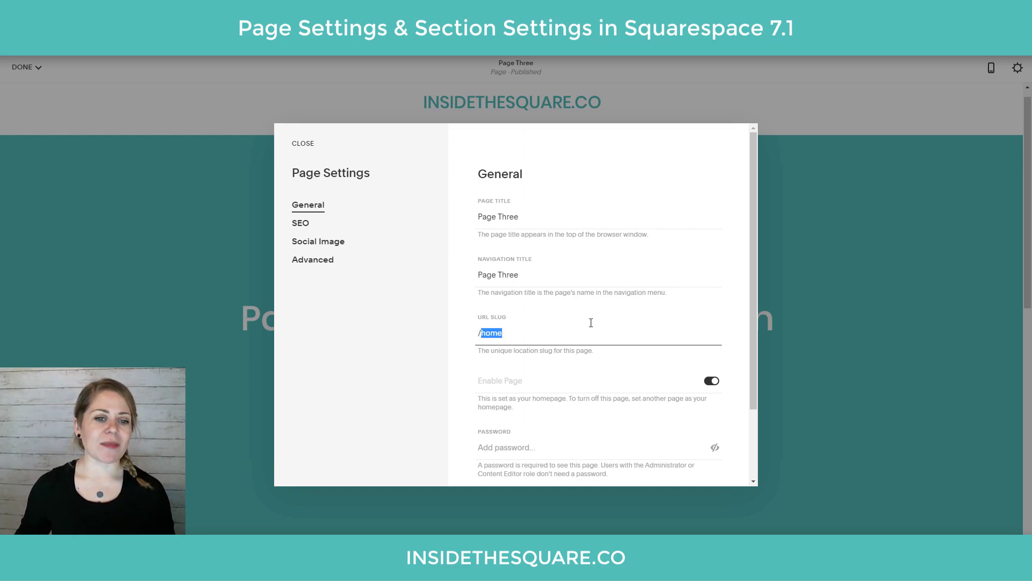
Look through the Social Image pane, then close Page Settings
click(336, 246)
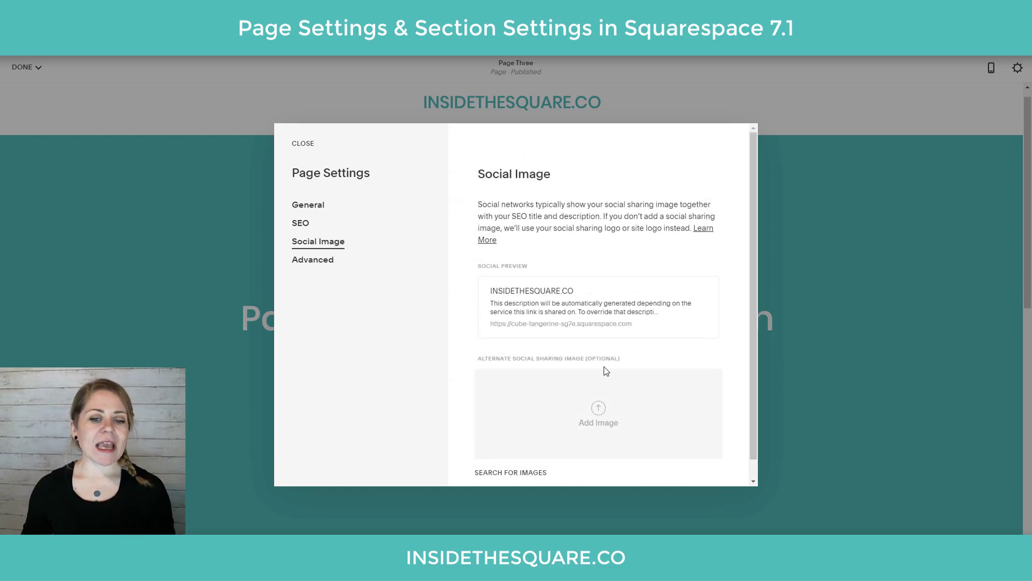
scroll(605, 371, down, 1)
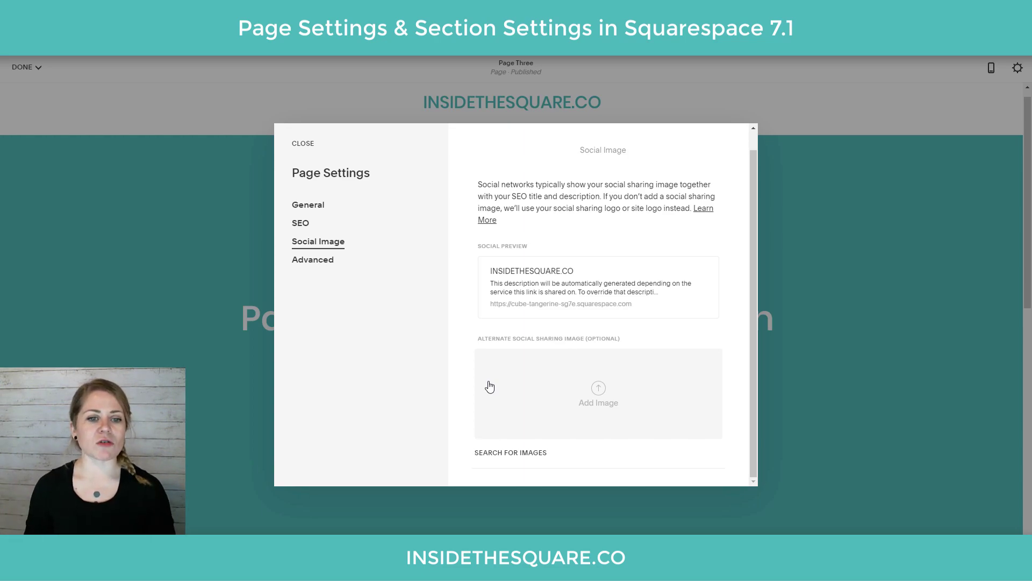
scroll(473, 355, up, 1)
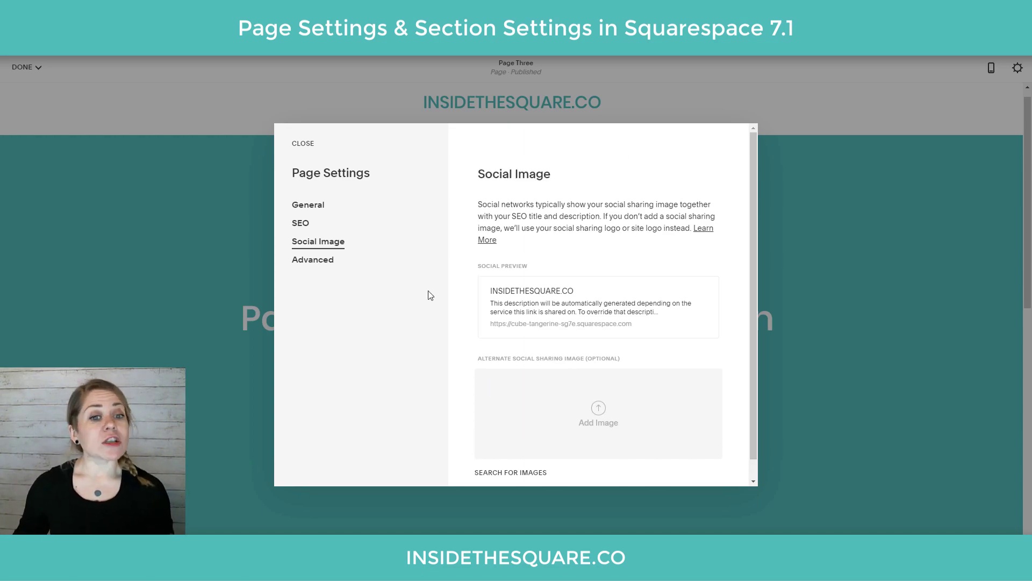
click(298, 146)
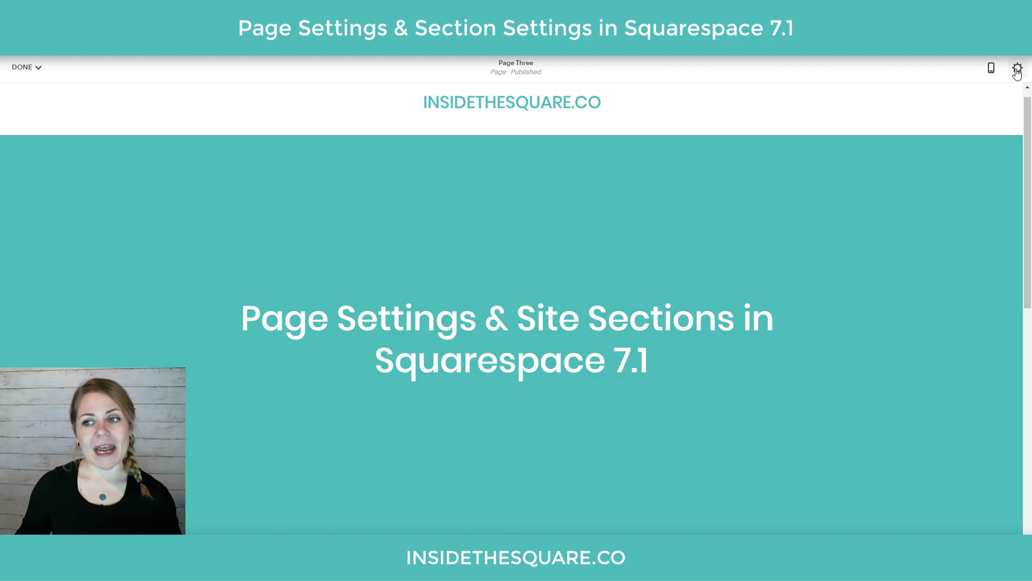
Reopen Page Three's settings, check its title, navigation title and /home slug, then view Social Image
click(1017, 70)
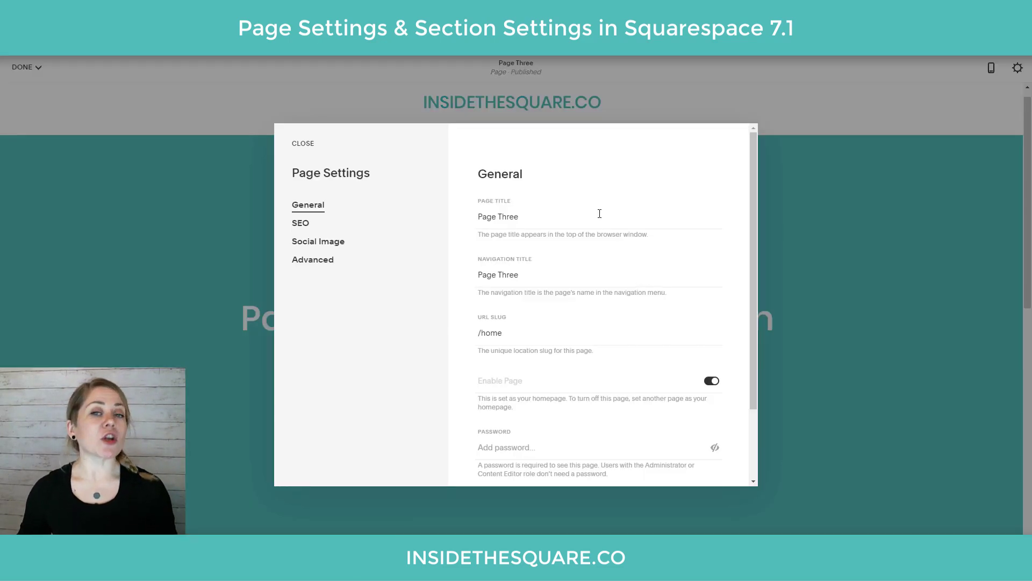
triple_click(600, 215)
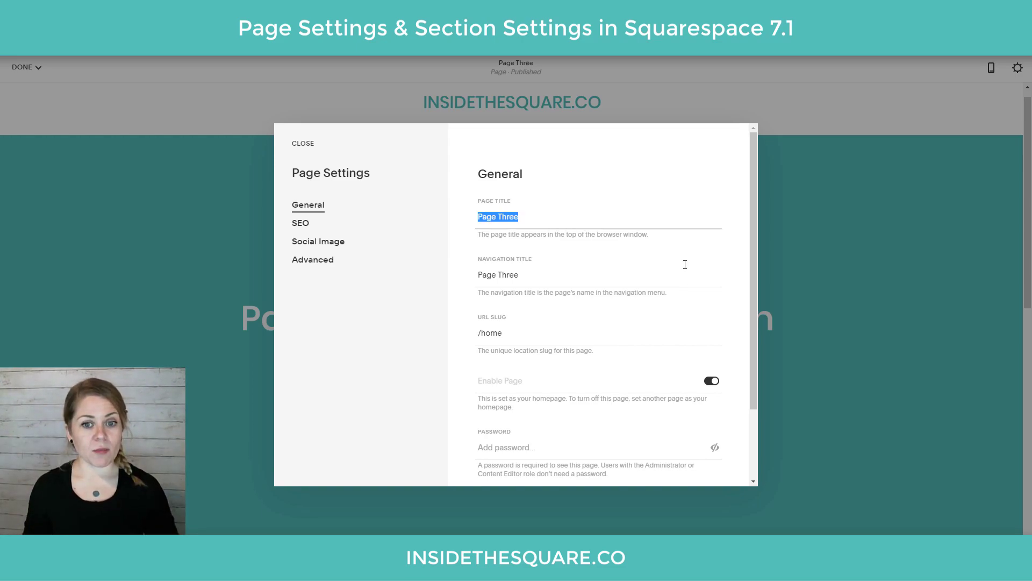
drag(587, 274, 485, 271)
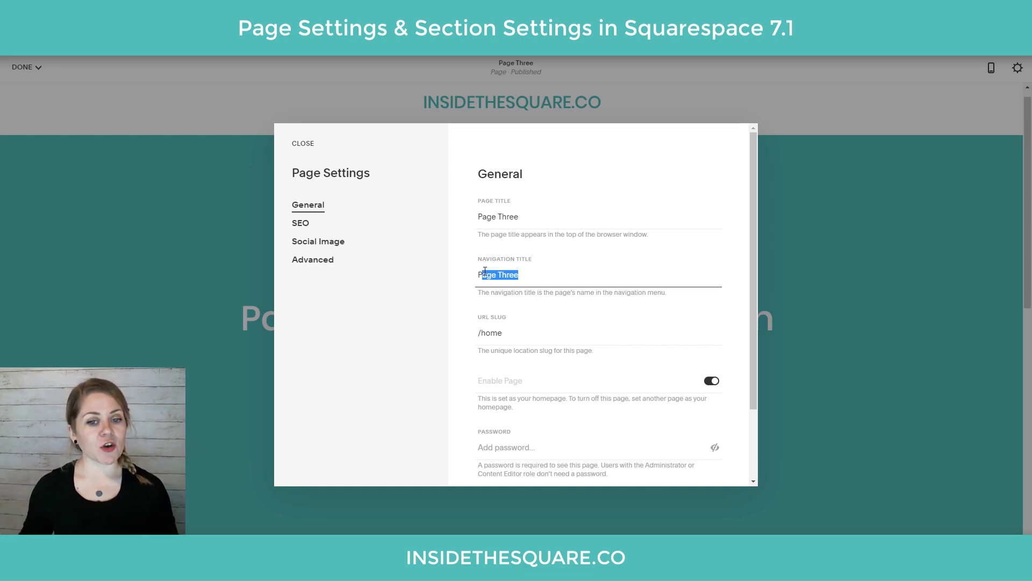
drag(543, 332, 481, 333)
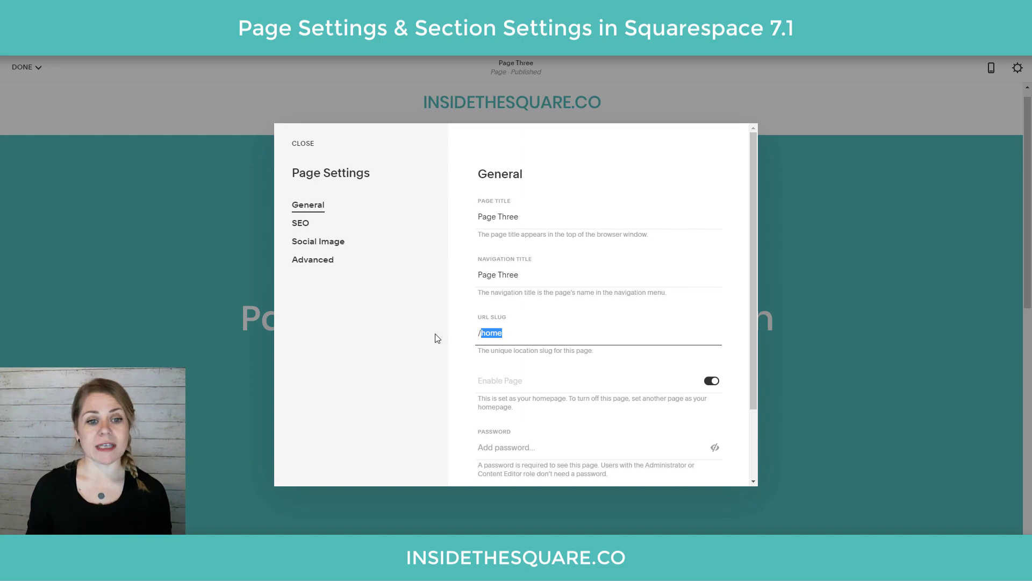
click(344, 245)
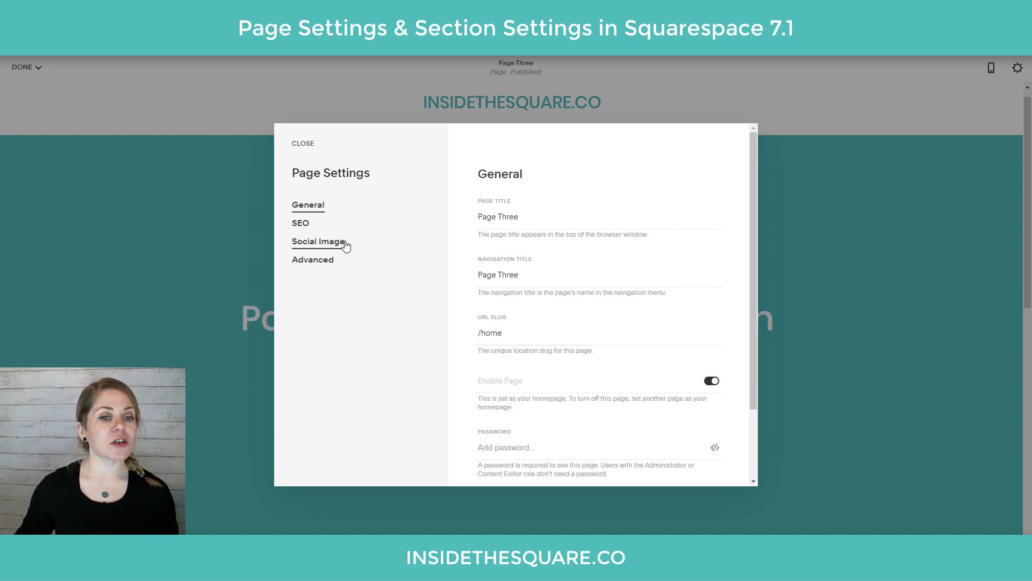